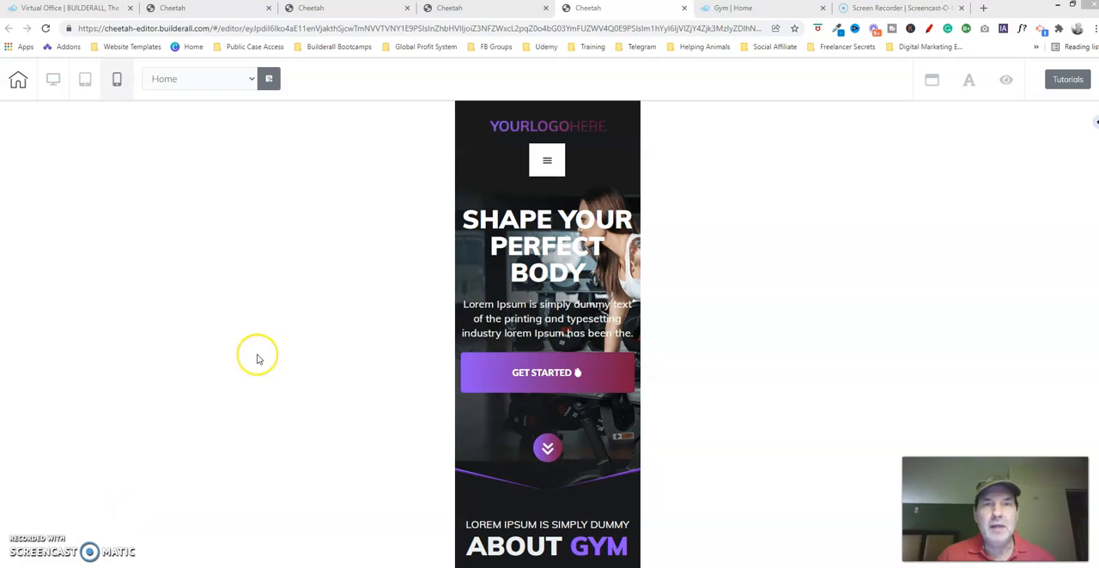
- Open the lateral spacing settings of the double-arrow box in the hero section of the unfinished mobile page
click(381, 16)
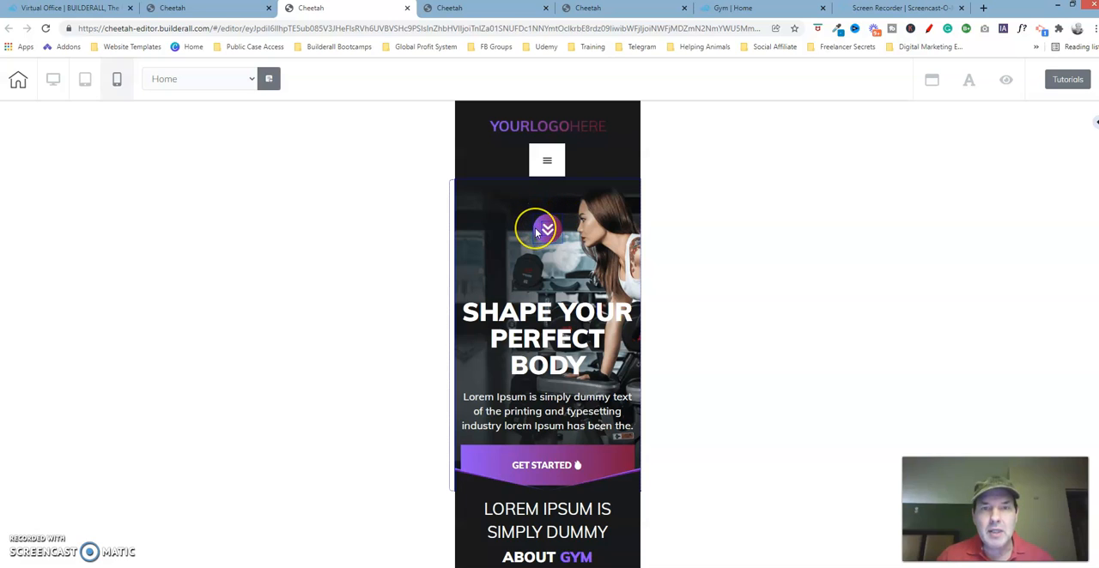
click(534, 218)
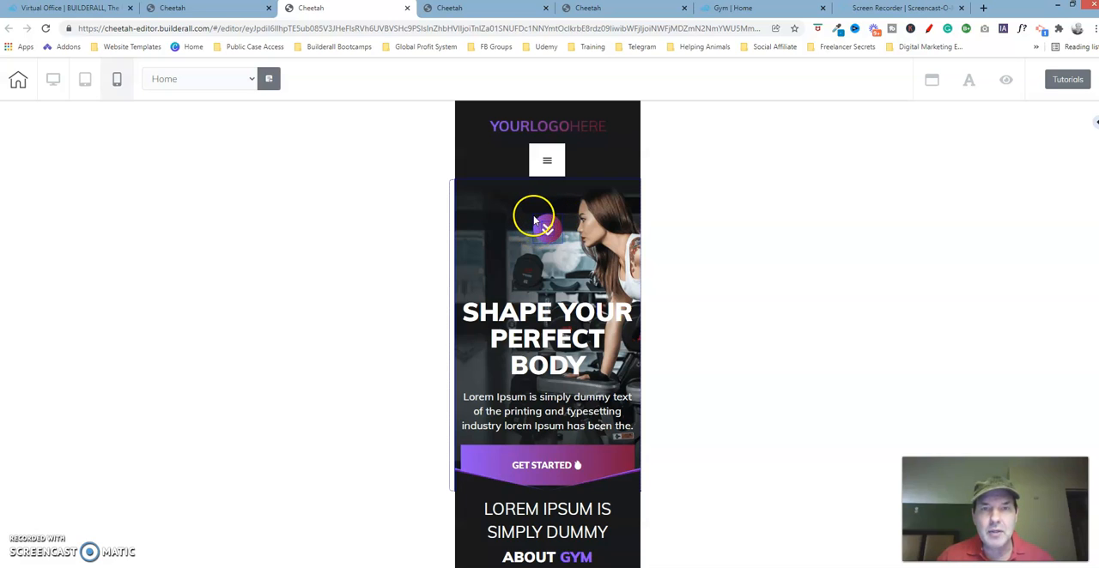
click(536, 222)
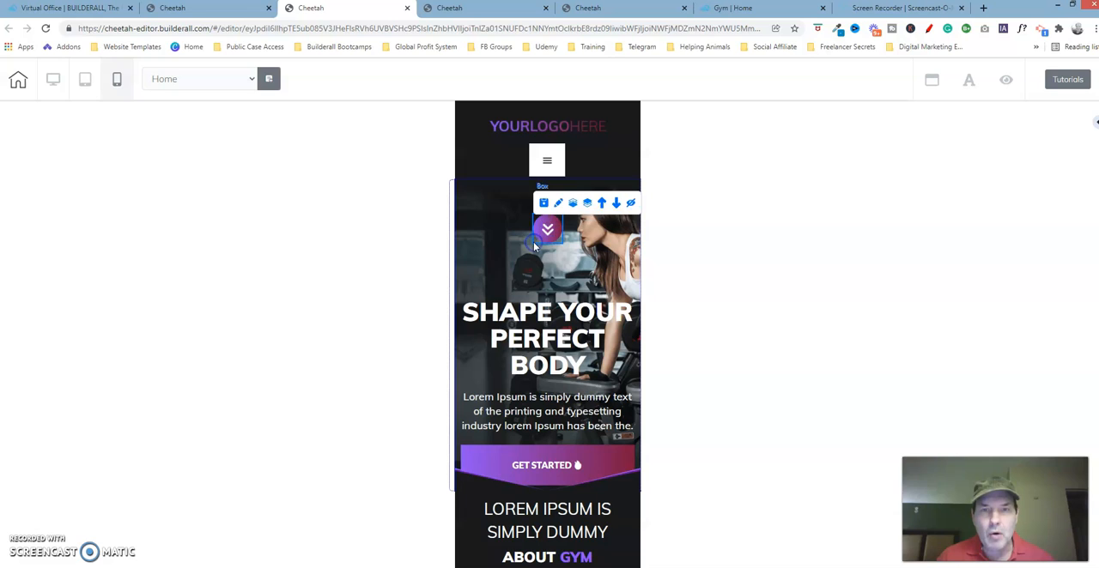
click(548, 191)
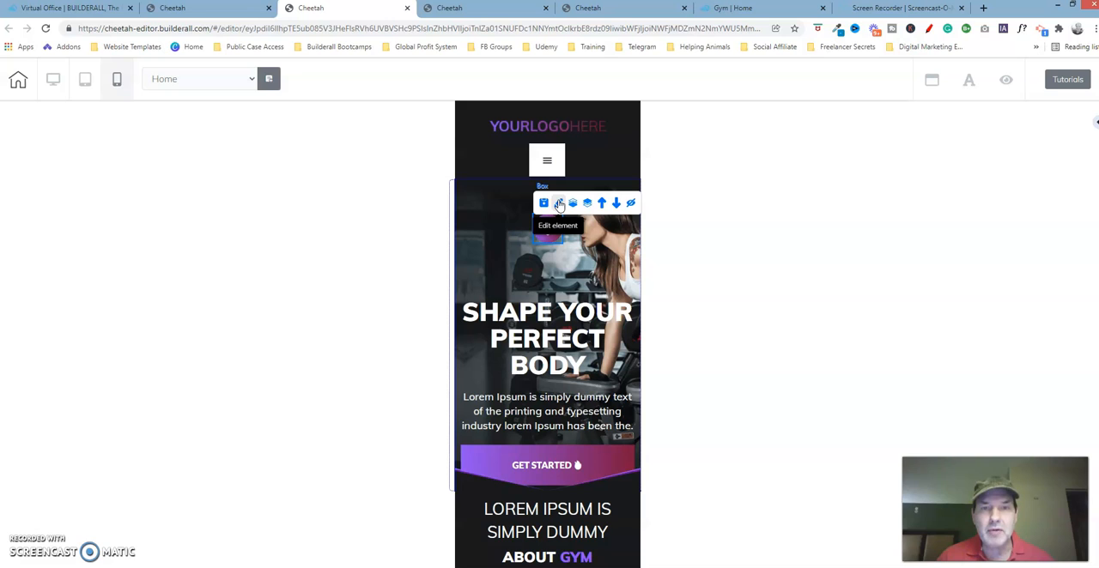
click(559, 204)
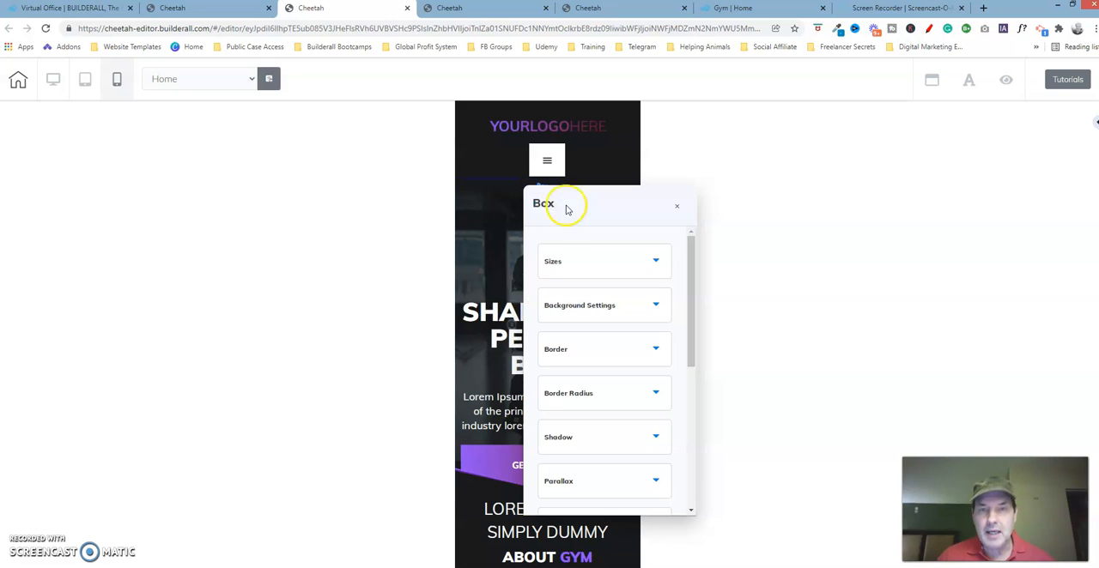
drag(628, 209, 849, 128)
click(543, 225)
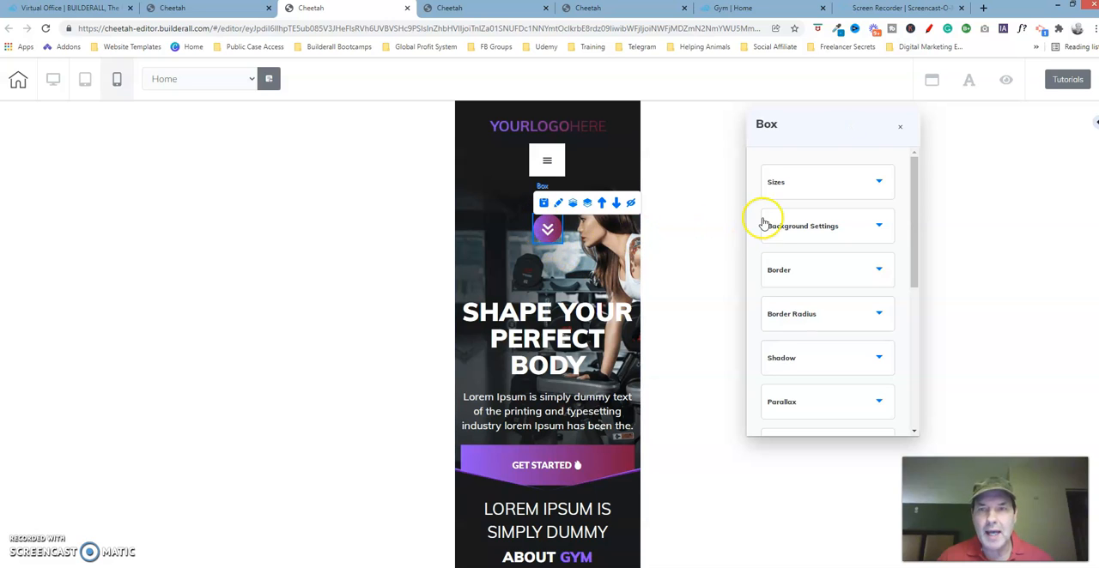
click(915, 167)
drag(916, 167, 915, 307)
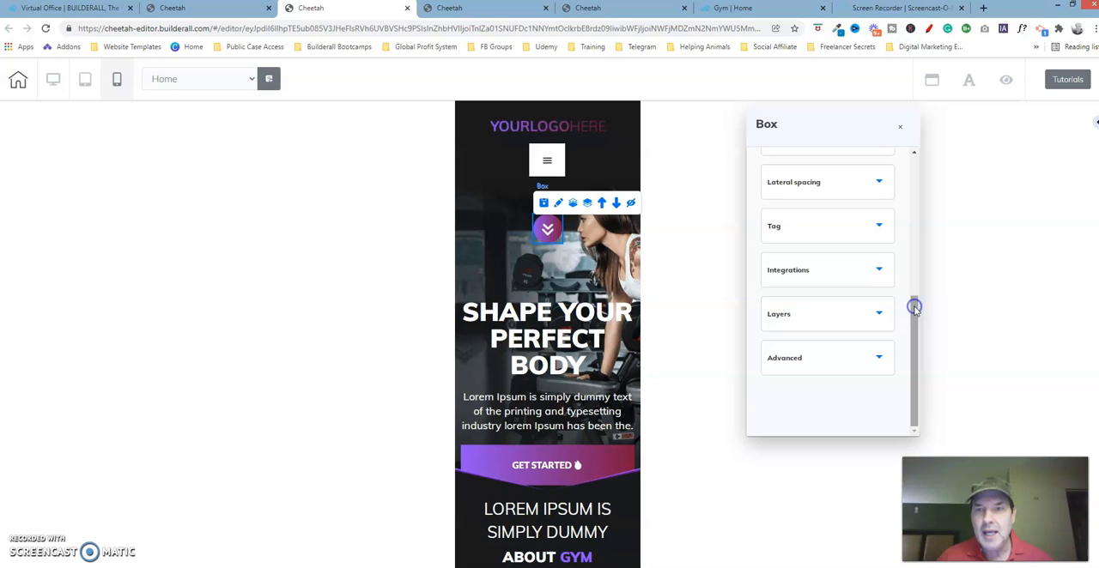
click(842, 177)
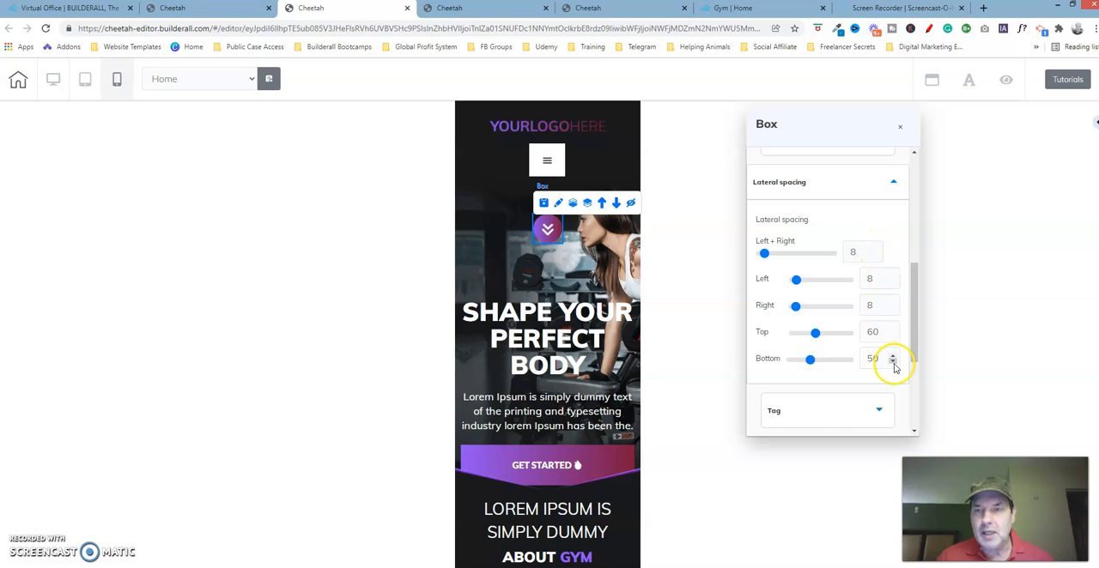
- Try a combined left and right spacing of 12 on the double-arrow box and step it back to 8
click(877, 248)
click(877, 248)
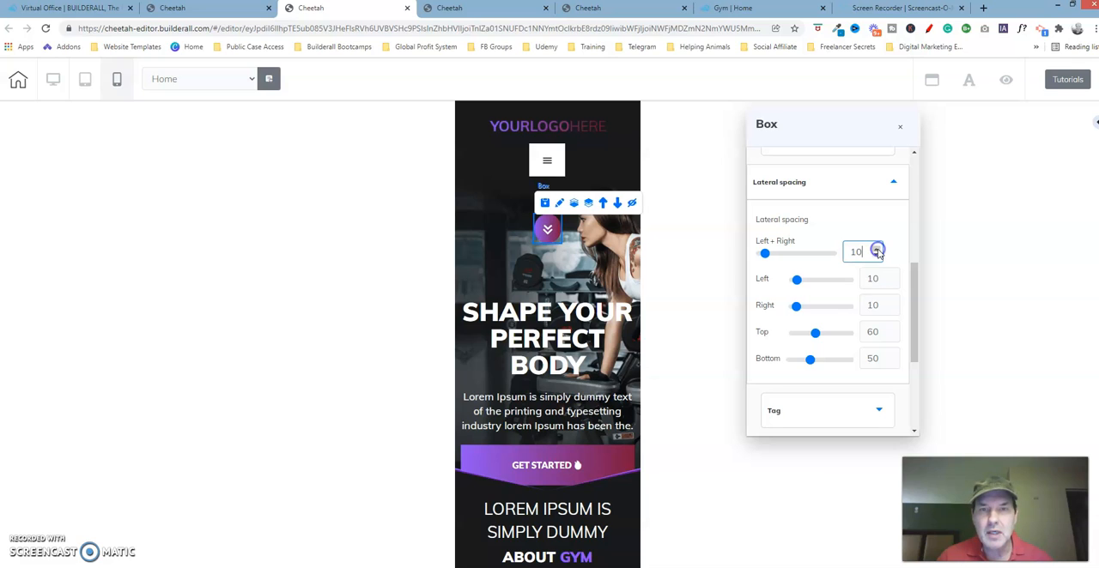
click(877, 248)
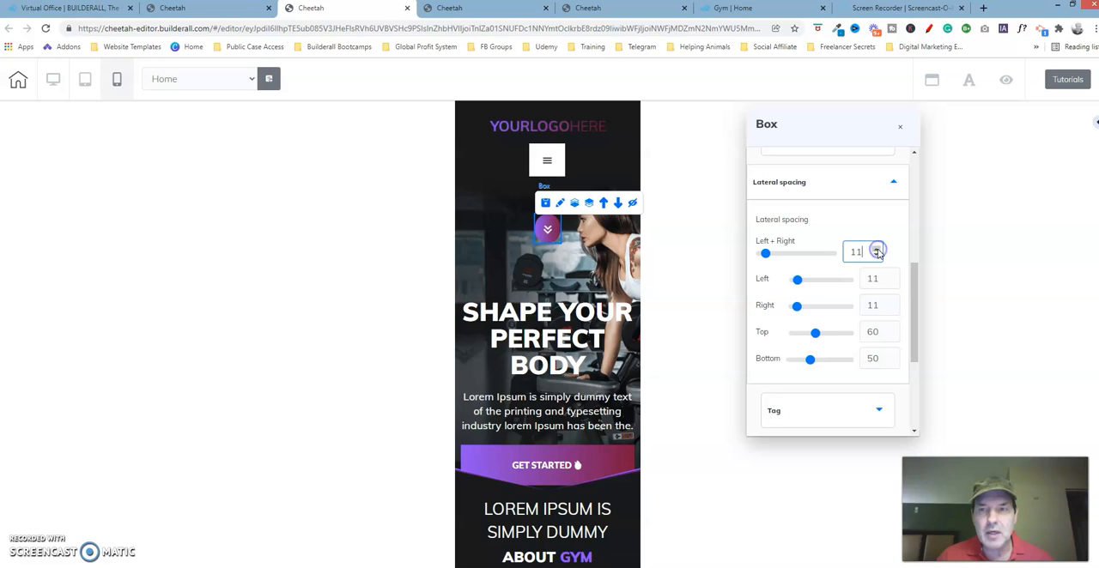
click(878, 249)
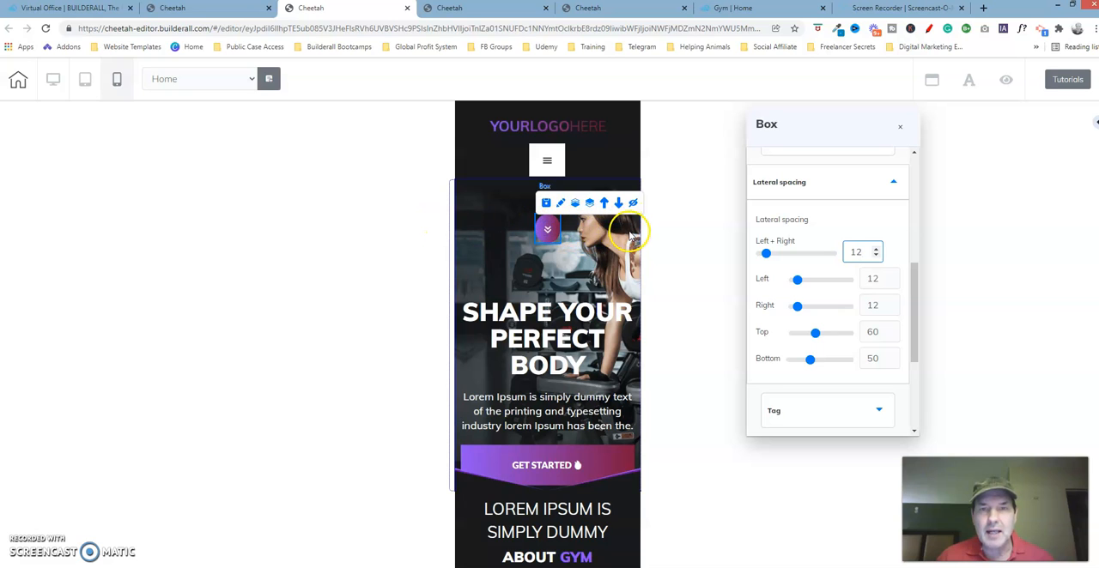
click(876, 256)
click(875, 256)
click(876, 256)
click(876, 256)
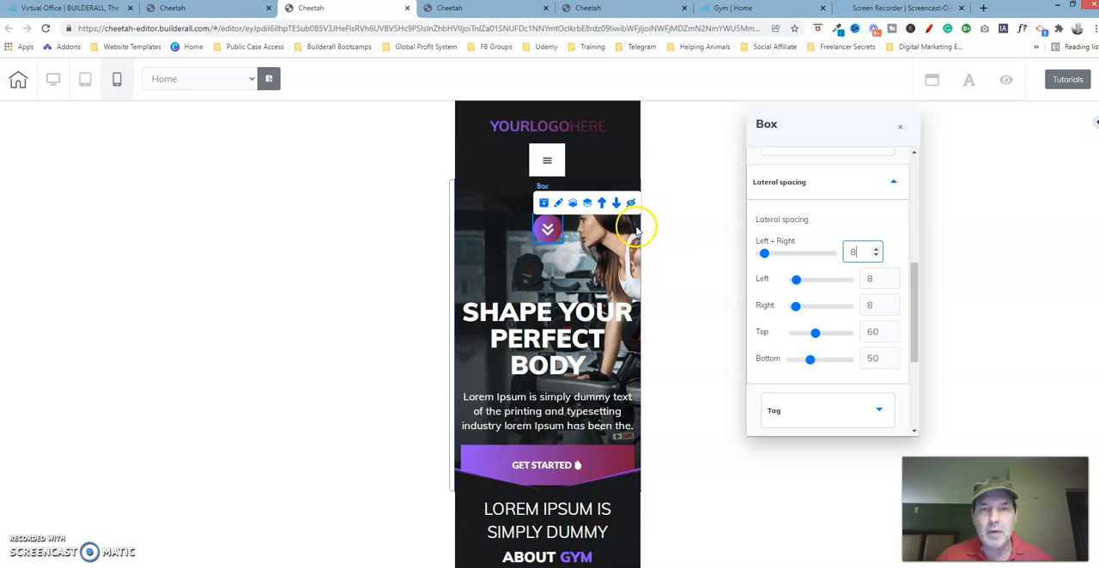
- Try widening the double-arrow box's left and right spacing to 47 with the slider, and restore it to 8
click(764, 255)
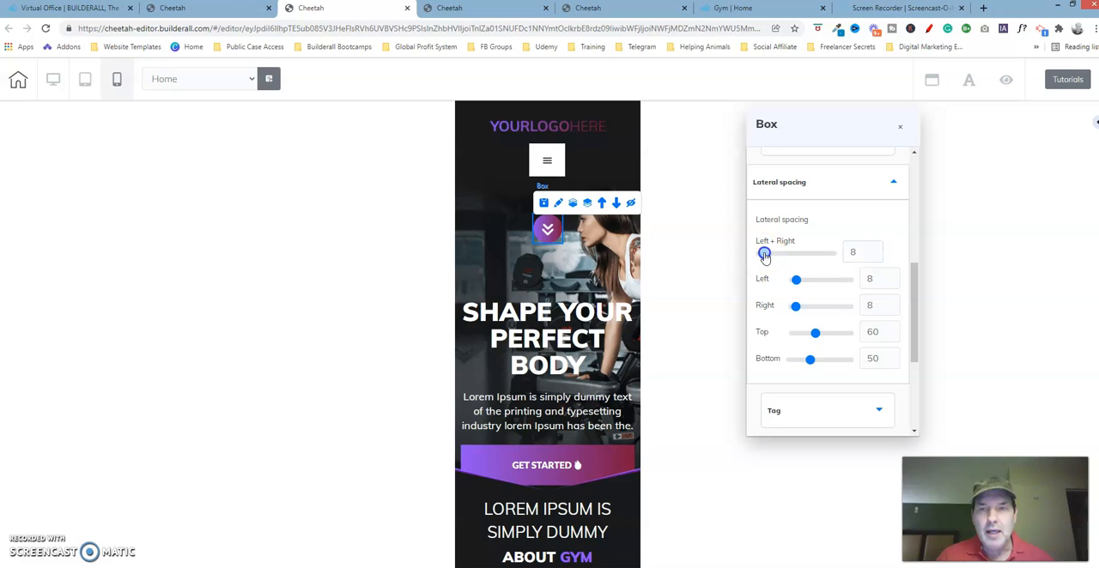
drag(764, 255, 784, 258)
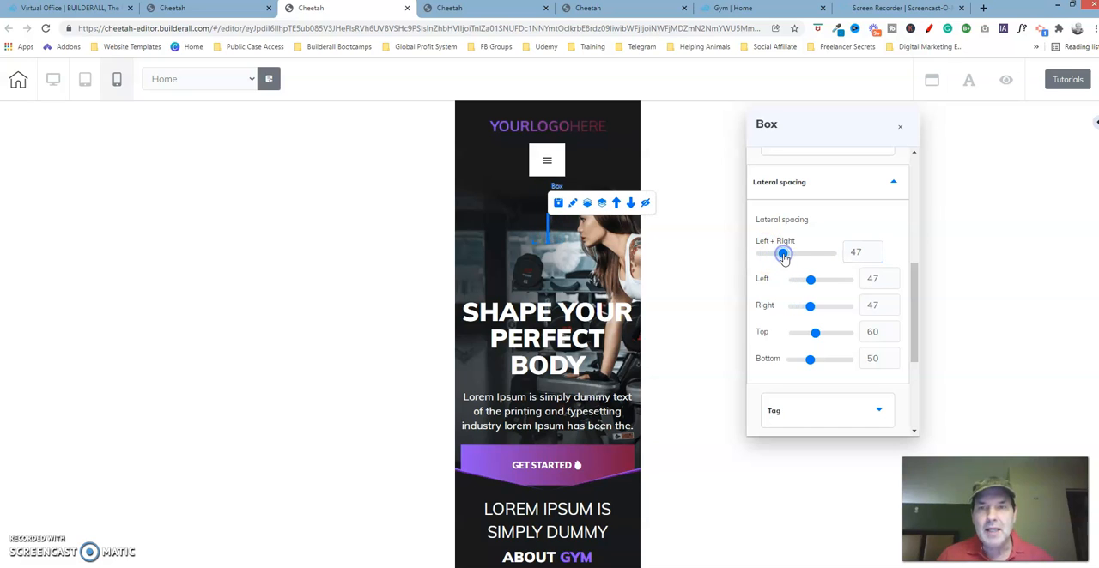
click(854, 252)
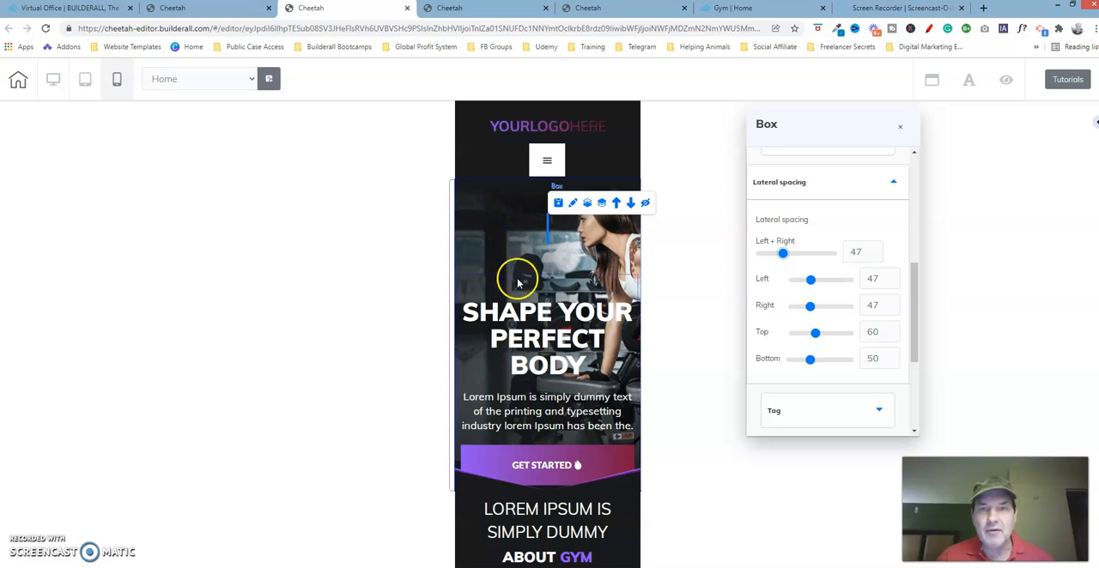
drag(783, 253, 764, 260)
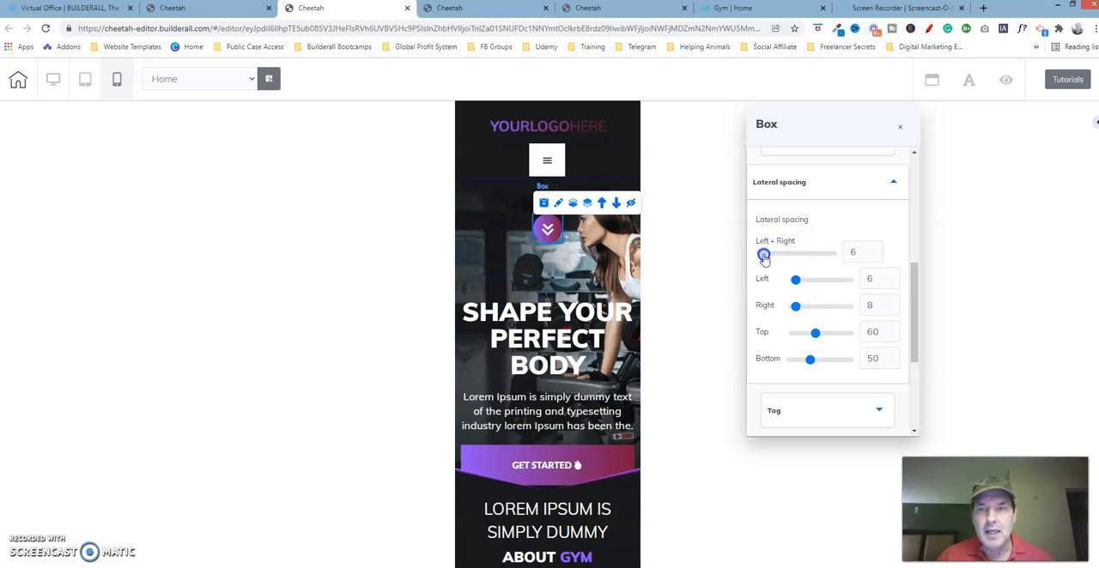
click(847, 225)
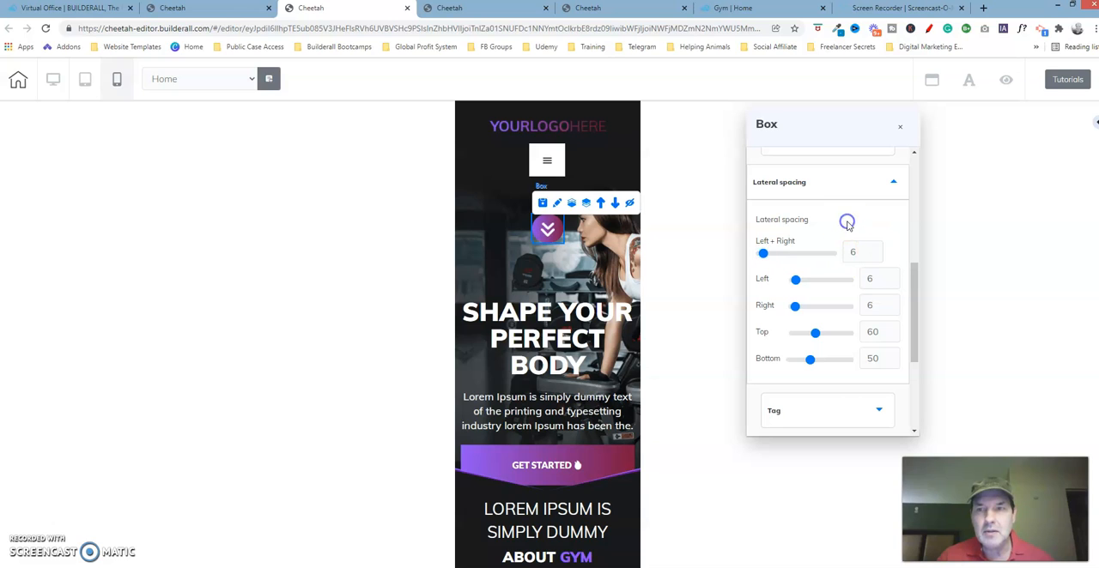
click(875, 251)
click(875, 251)
click(875, 251)
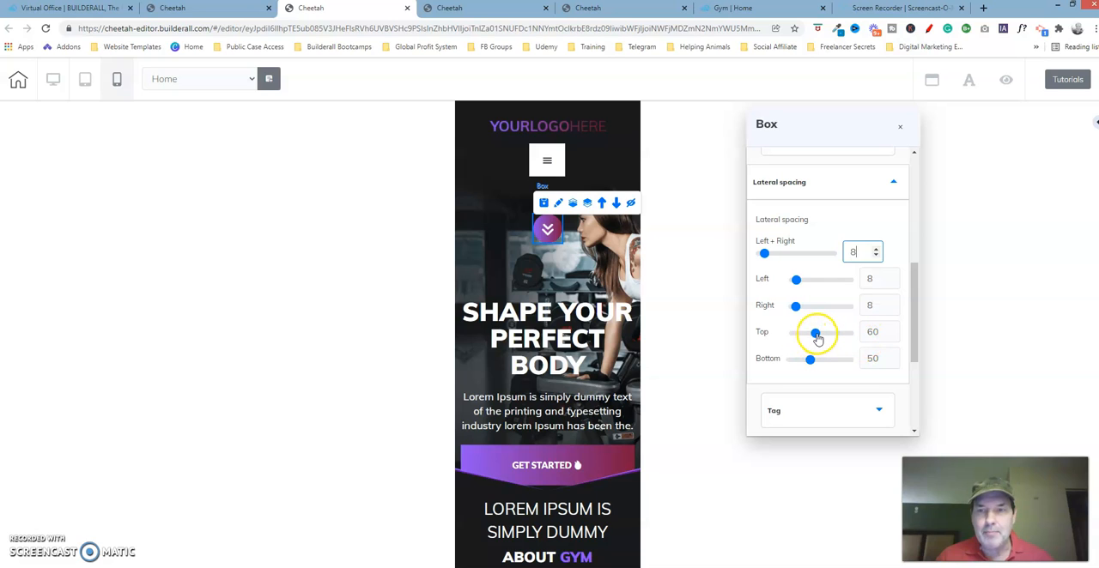
- Try a top spacing of 67 on the double-arrow box, restore it to 60 and close the box settings
drag(816, 336, 819, 338)
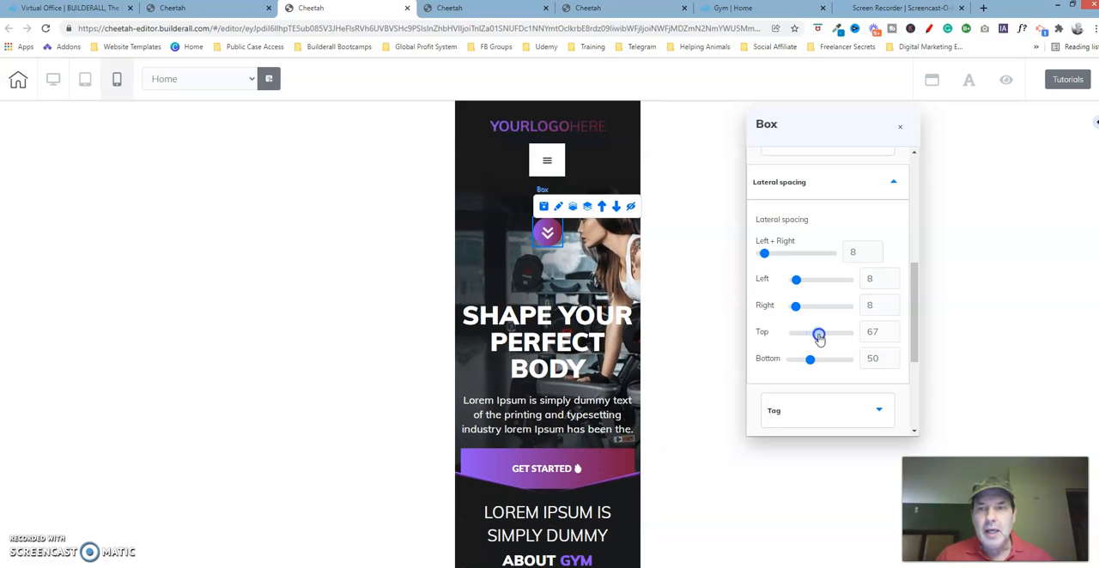
click(876, 333)
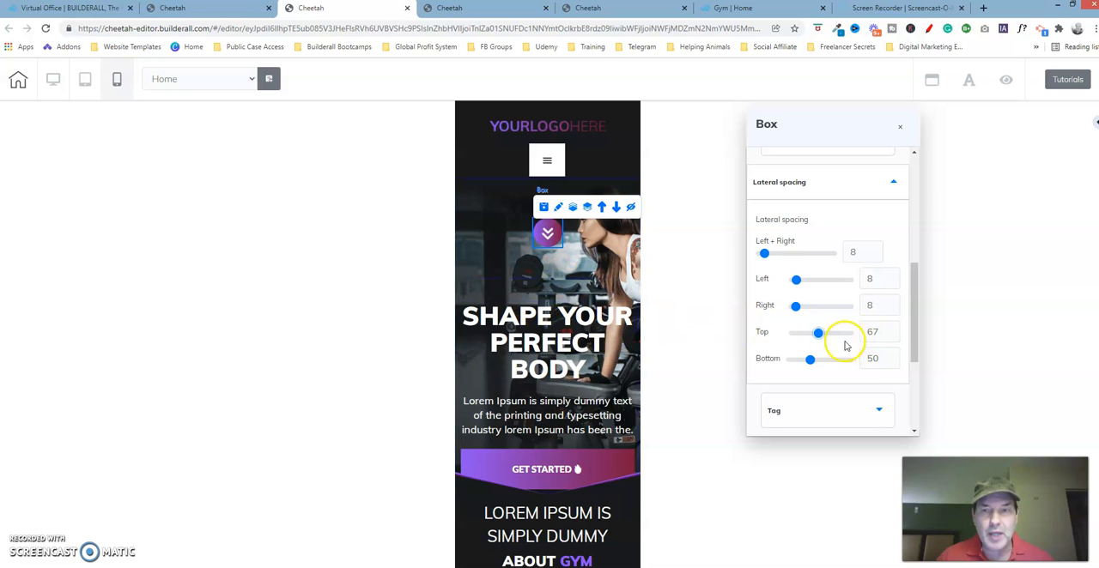
click(894, 338)
click(894, 337)
click(894, 337)
click(894, 338)
click(893, 338)
click(893, 337)
click(894, 337)
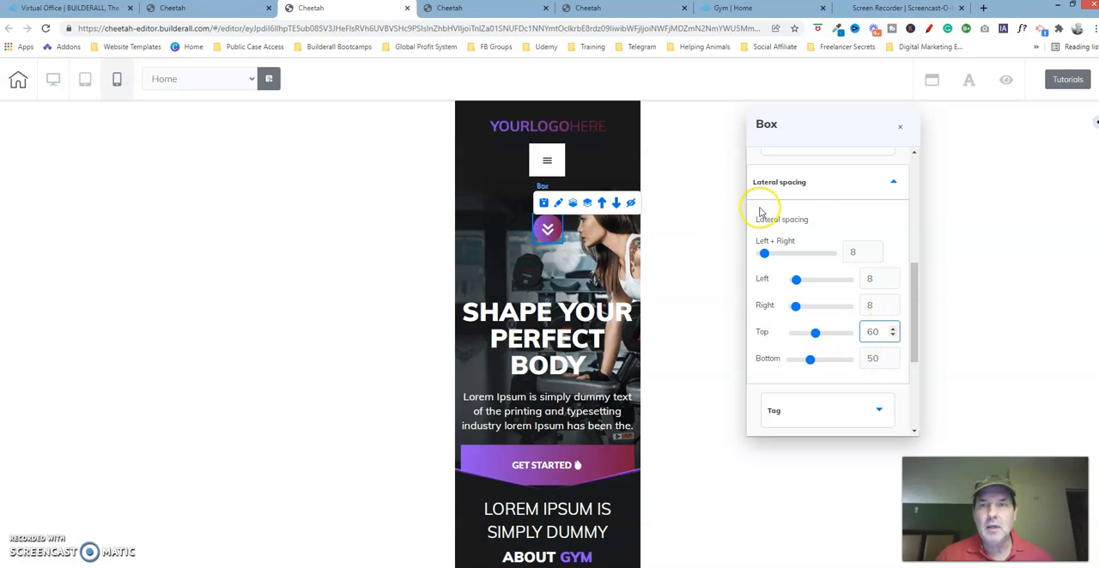
click(902, 129)
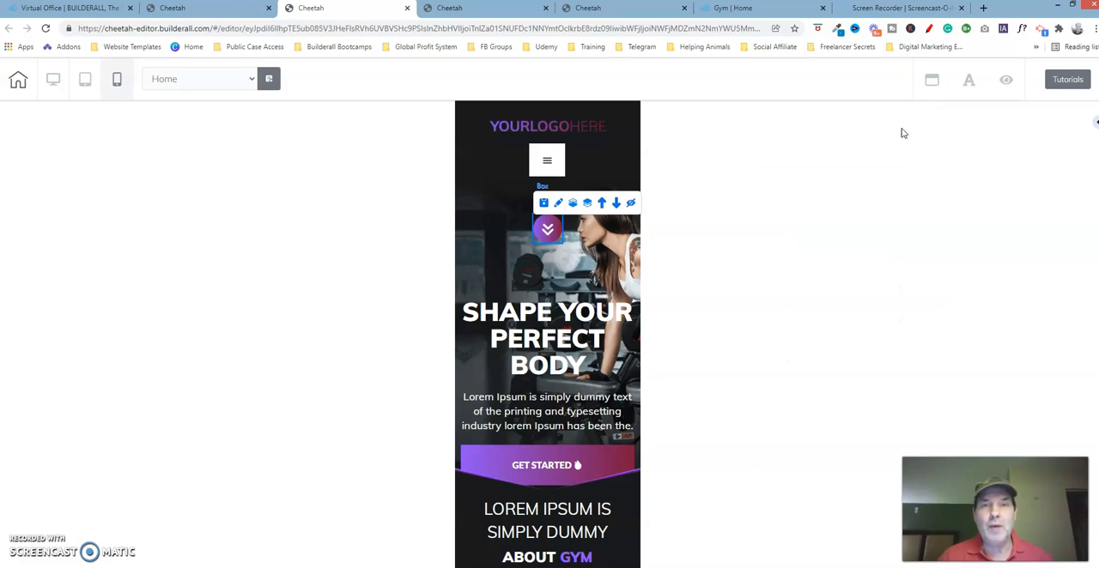
- Compare the hero section's element order with the corrected mobile page open in the other browser tab
click(637, 10)
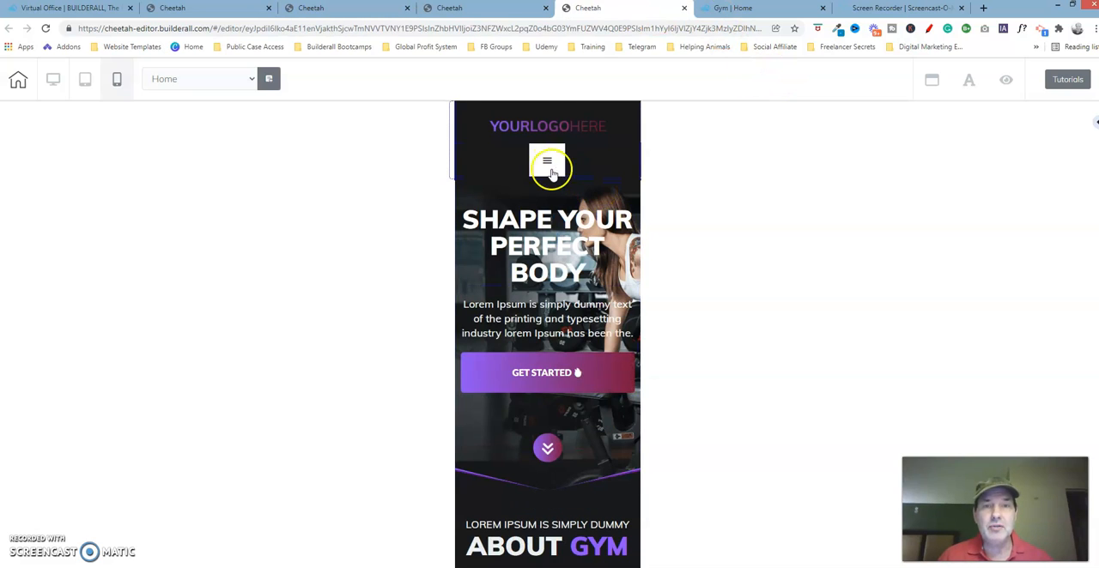
click(373, 10)
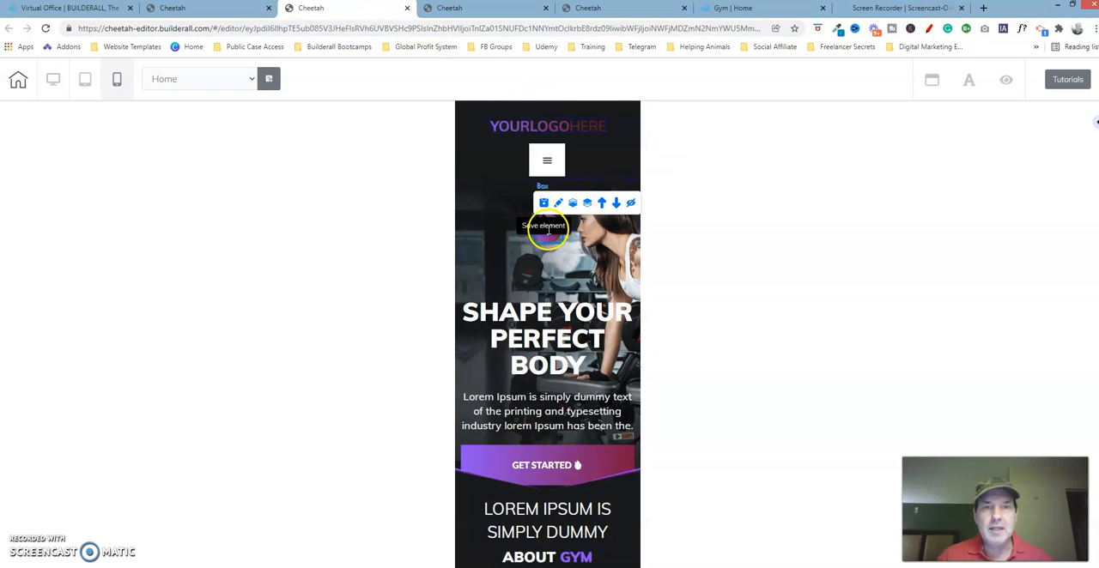
click(641, 9)
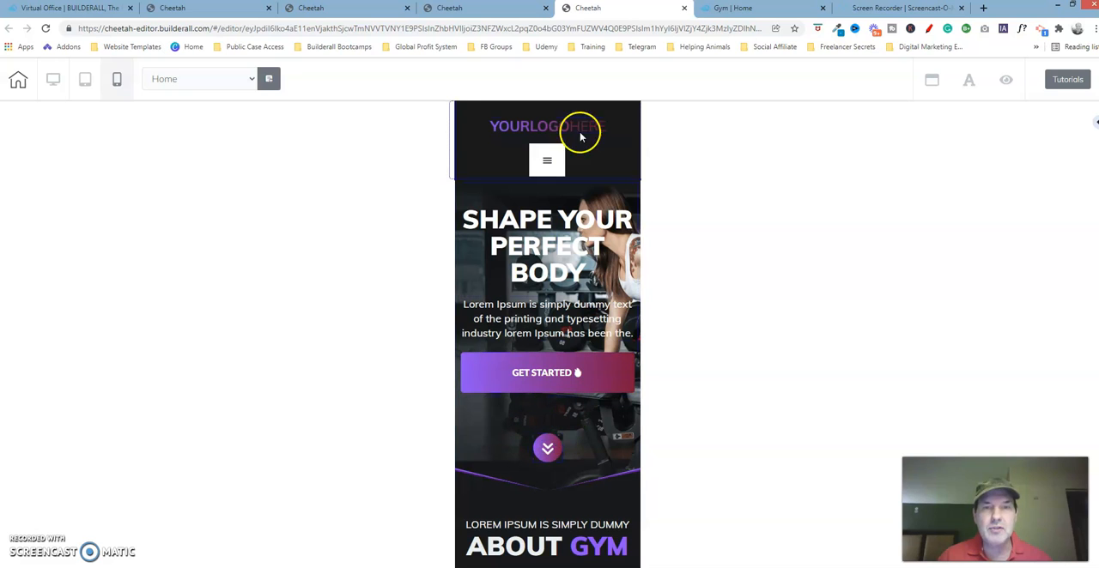
click(367, 10)
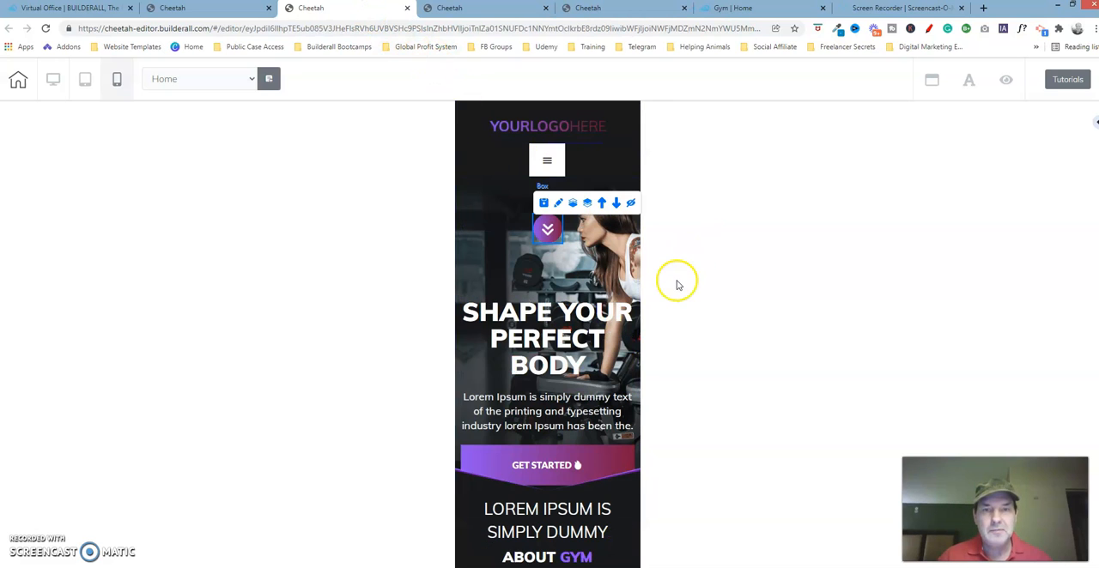
- Select the box containing the headline, paragraph and Get Started button, and move it up above the double-arrow box
click(525, 288)
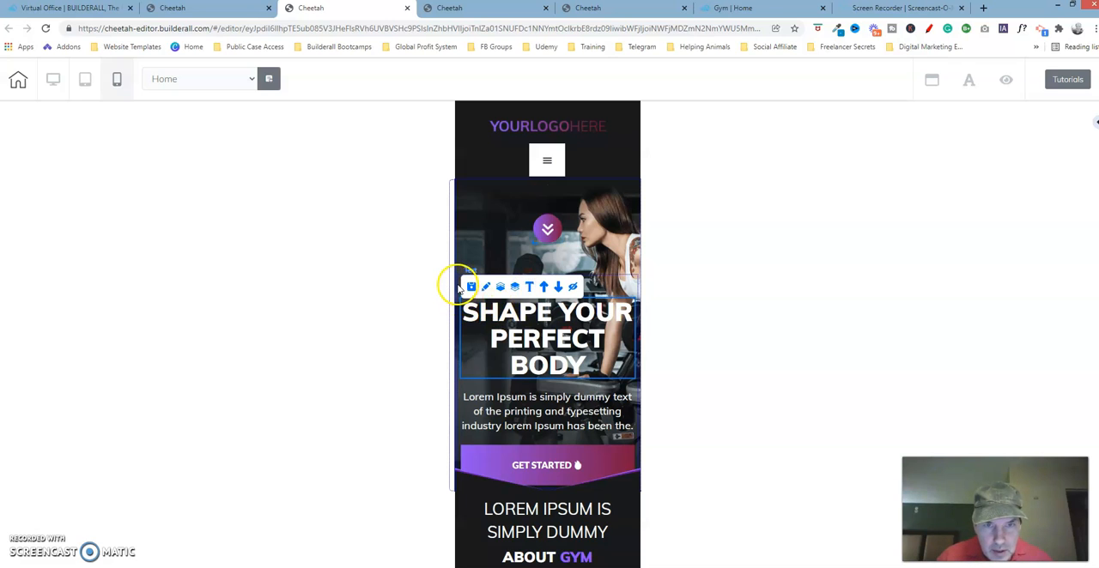
click(638, 283)
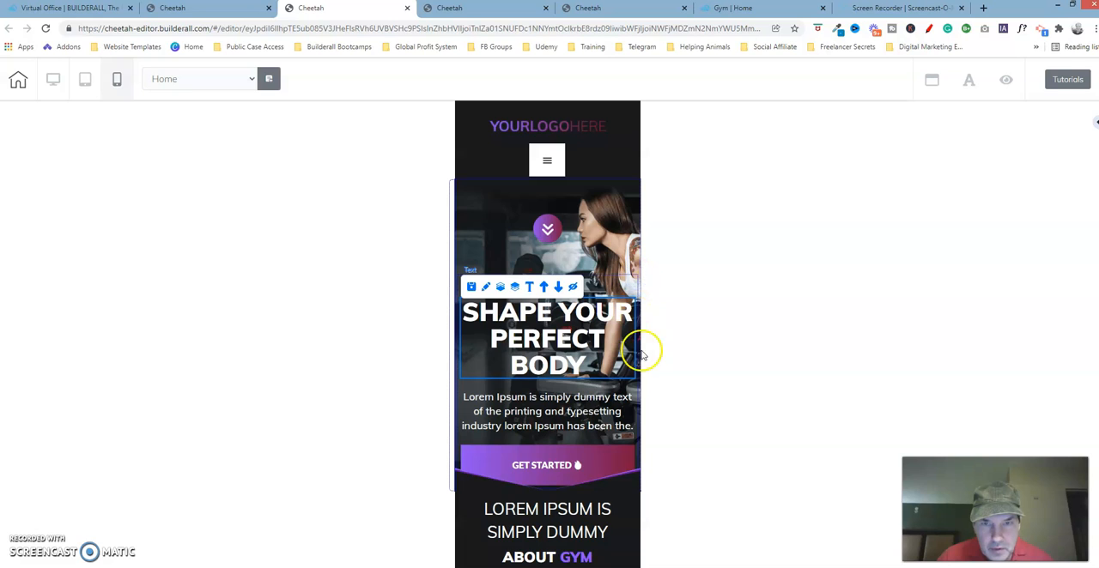
click(461, 442)
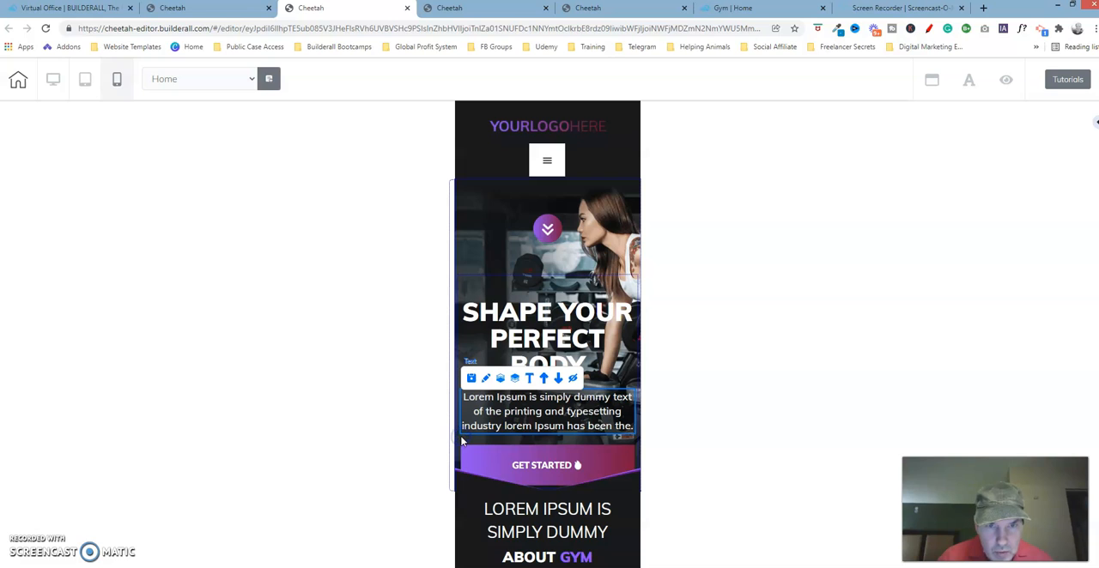
click(456, 348)
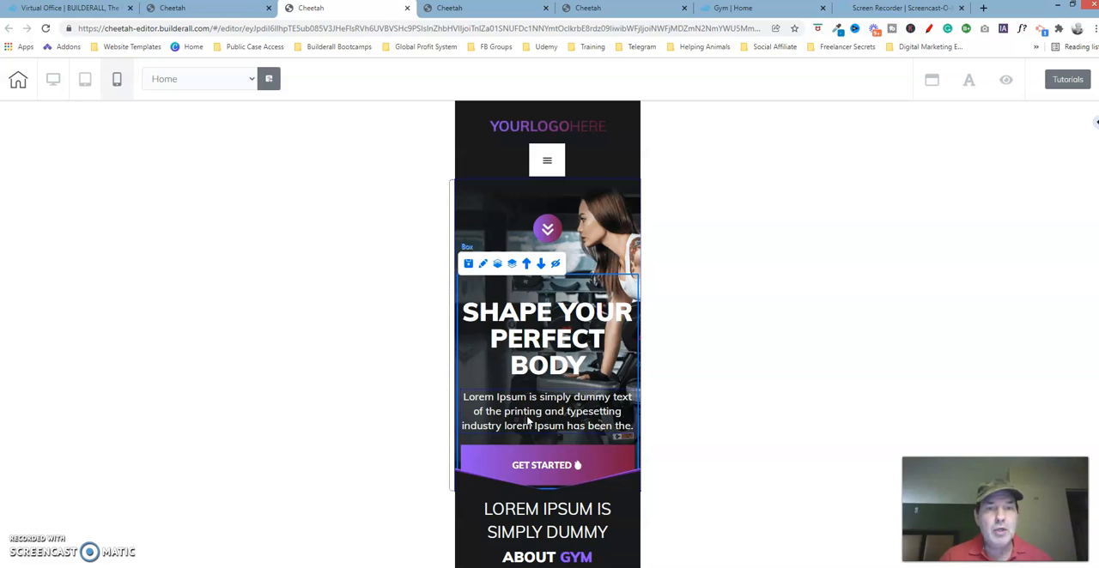
click(524, 265)
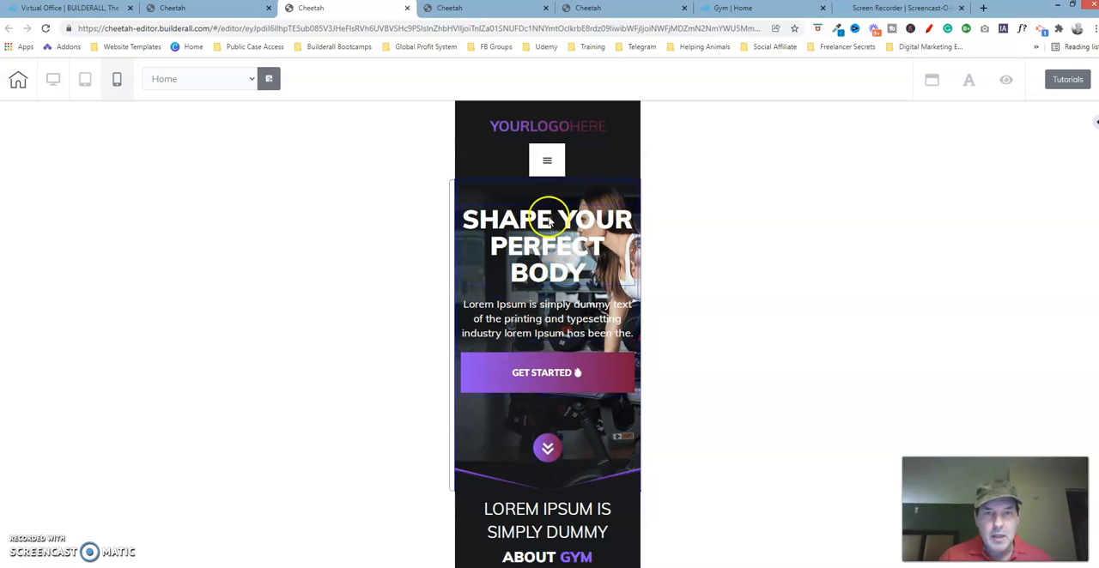
- Inspect the hero section's structure by selecting its headline, paragraph, Get Started button and the box that contains them
click(459, 194)
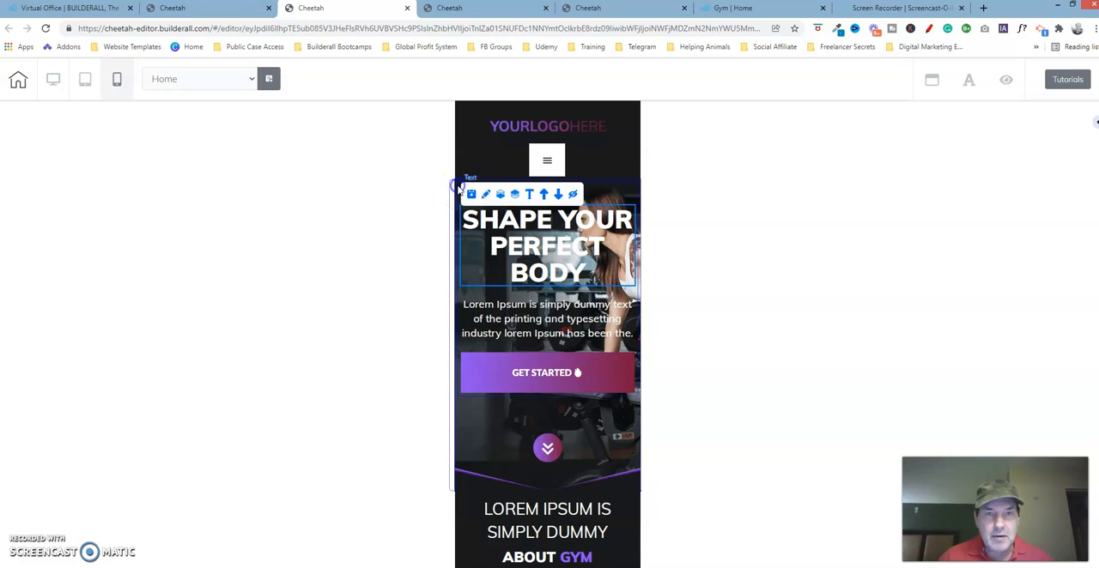
click(457, 345)
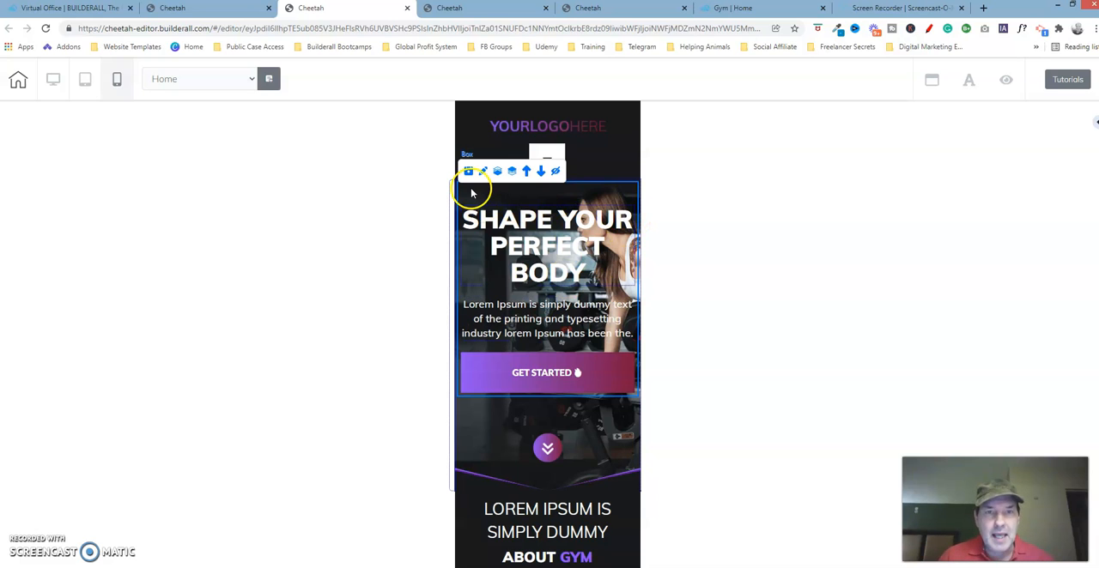
click(537, 227)
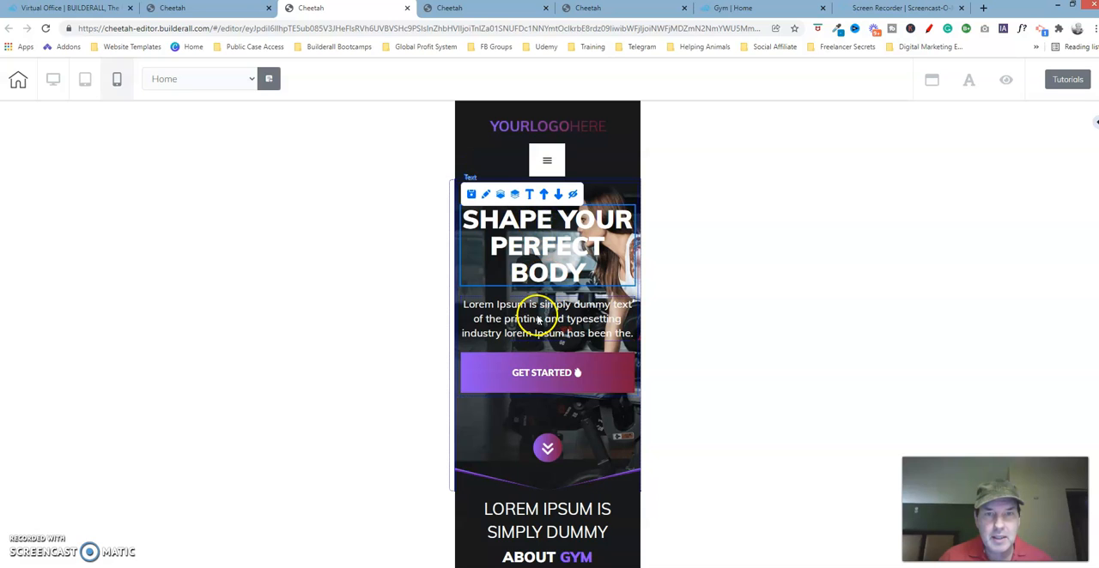
click(538, 320)
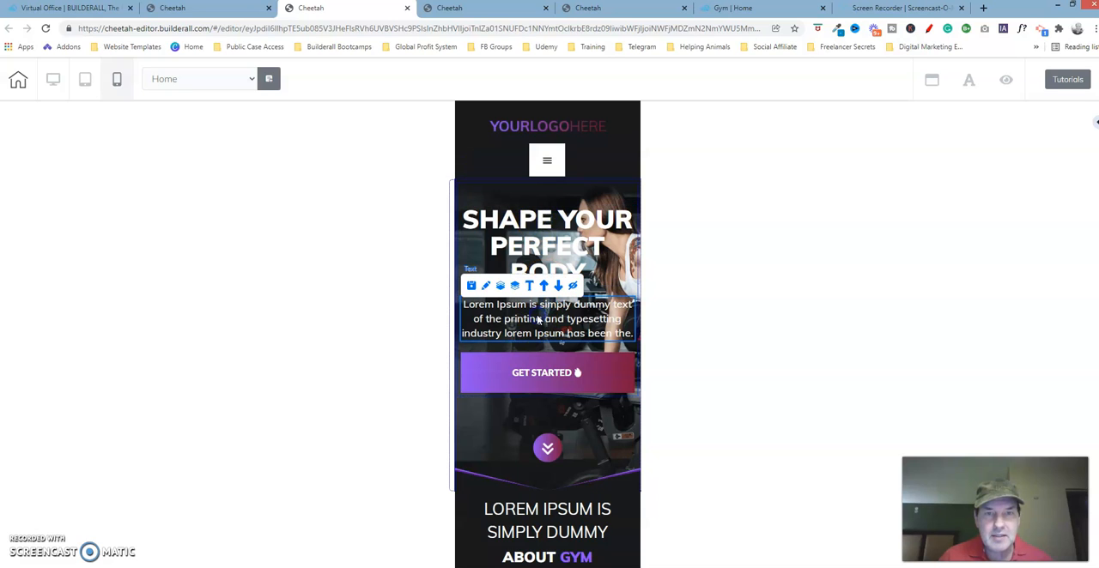
click(530, 367)
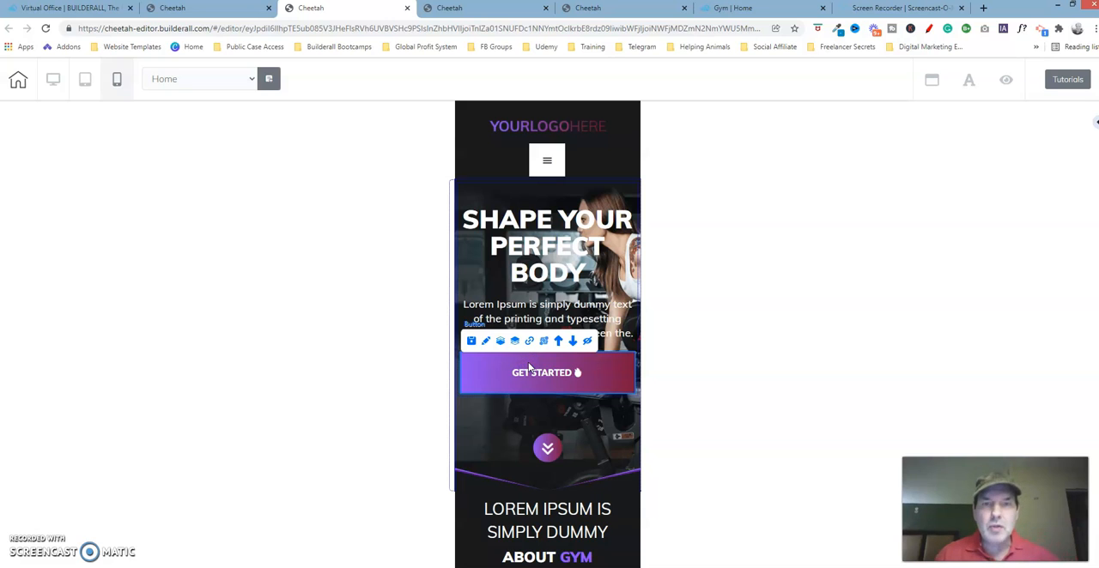
click(461, 191)
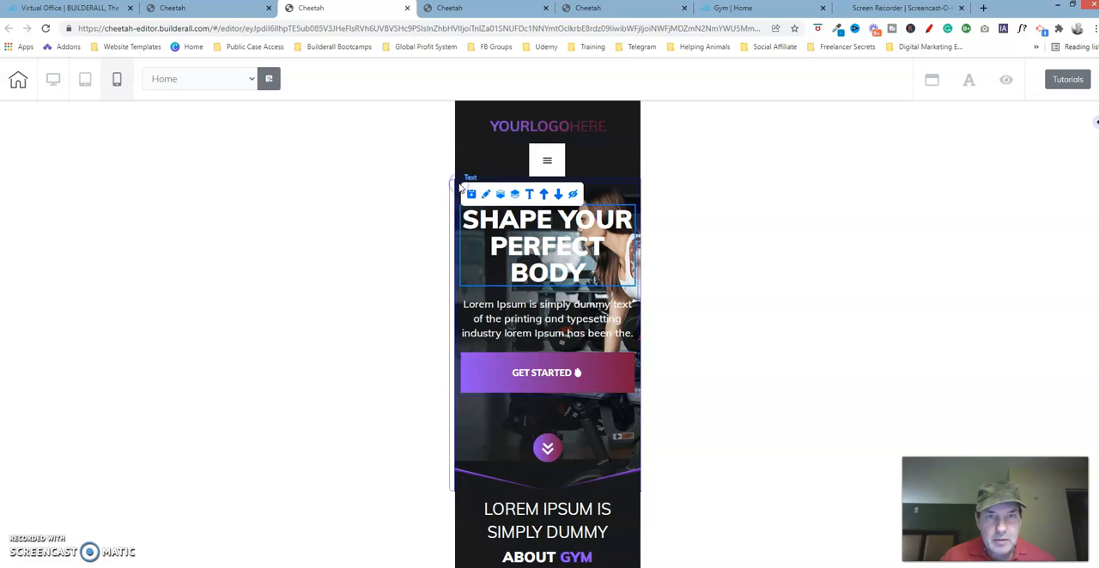
click(457, 305)
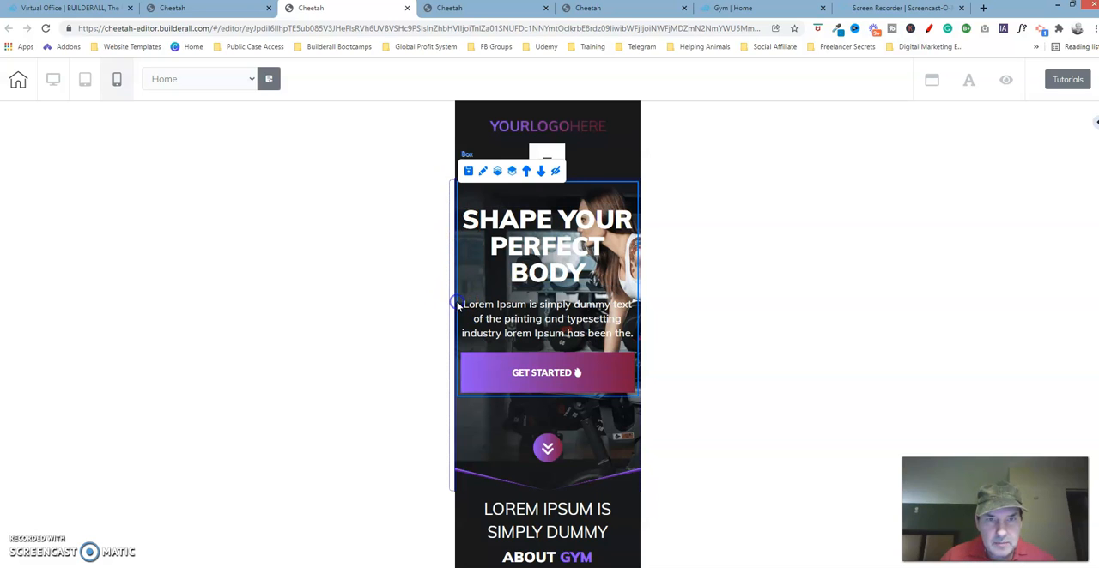
- On the corrected page, select the box around the headline, paragraph and Get Started button and show its size settings
click(601, 9)
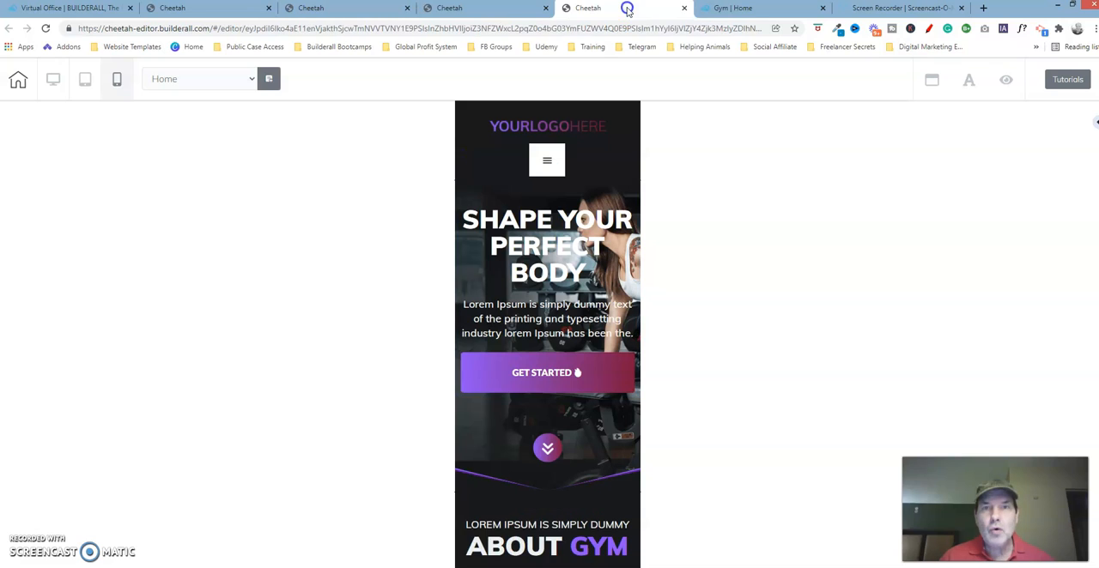
click(457, 209)
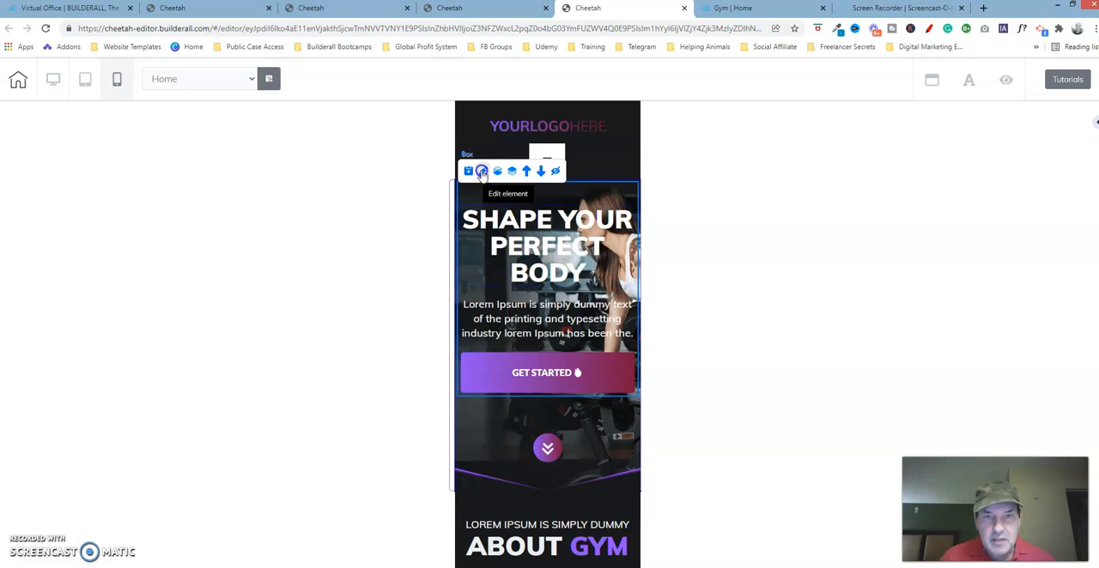
click(482, 172)
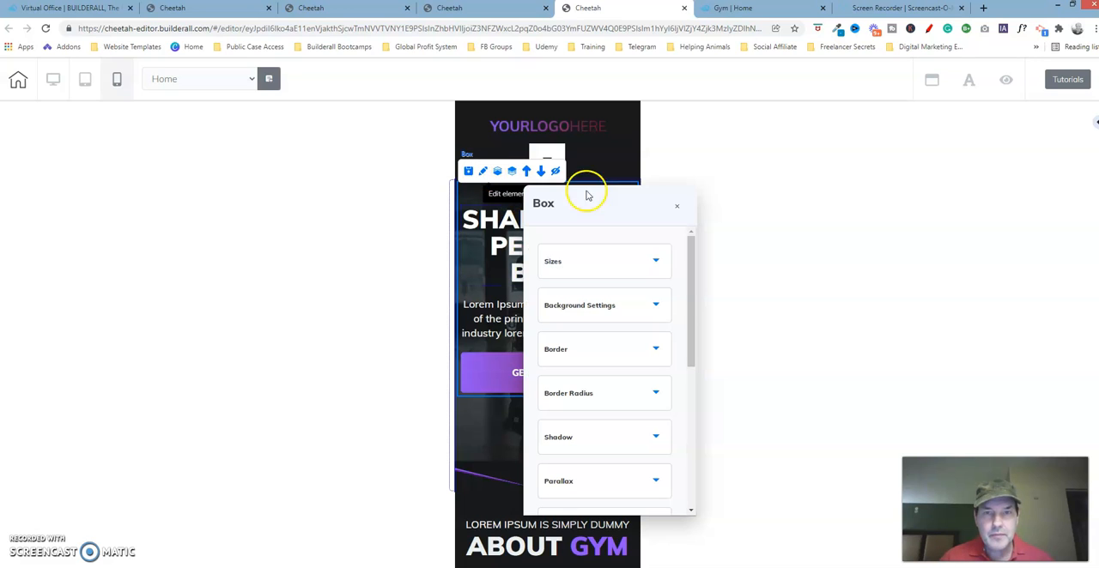
drag(655, 204, 842, 165)
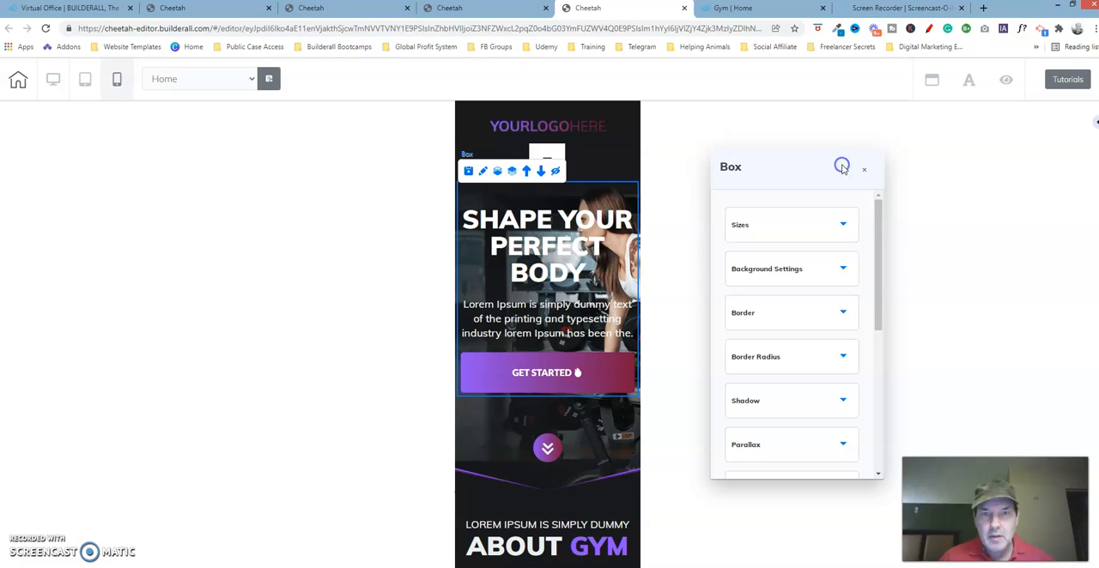
click(844, 226)
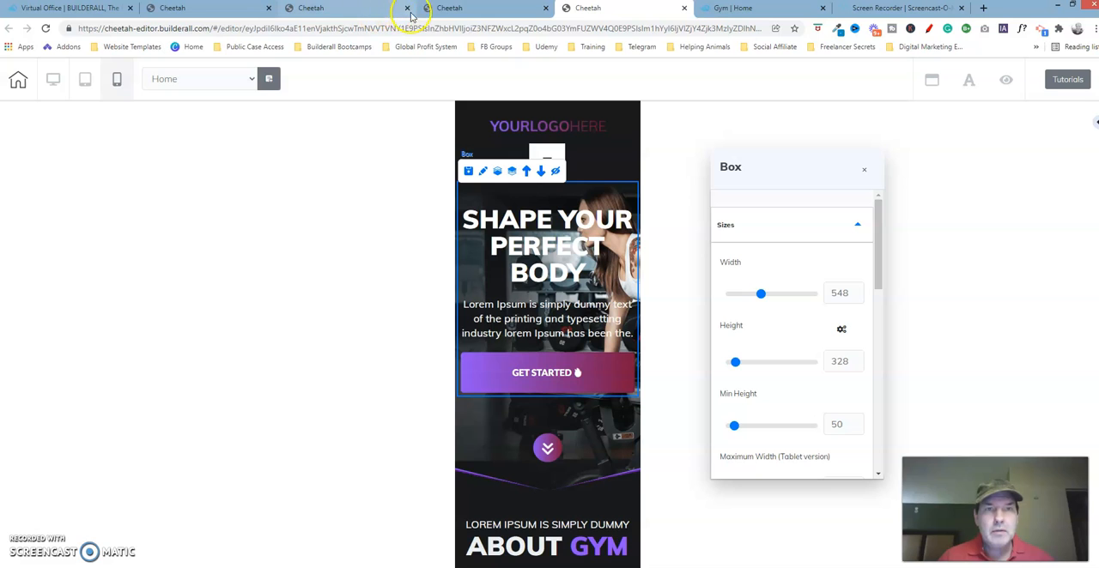
- Show the size settings of the same hero box on the page being fixed and compare them with the corrected page
click(368, 10)
click(483, 170)
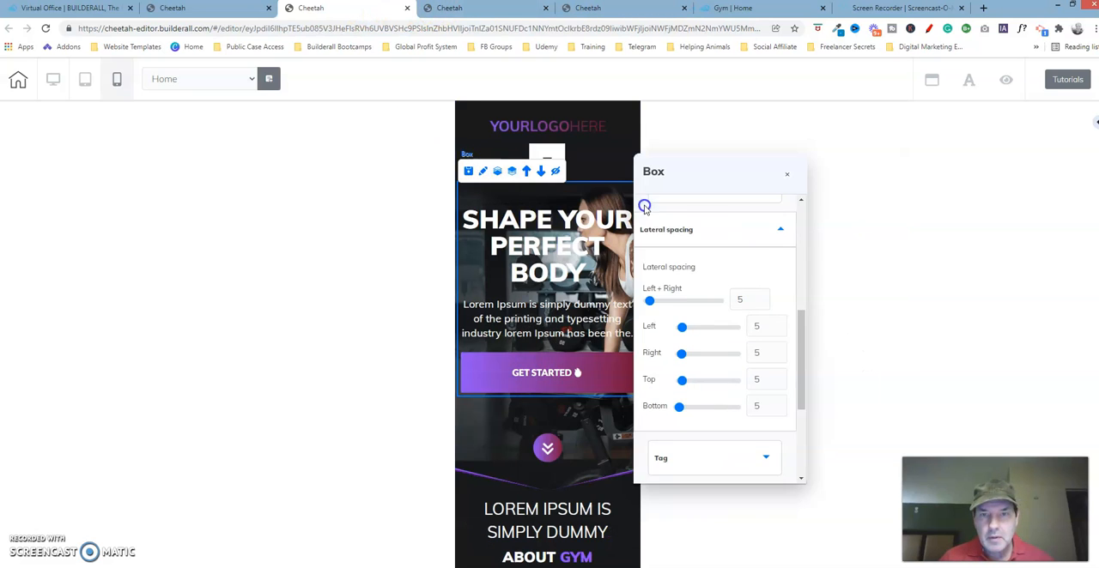
drag(814, 305, 832, 194)
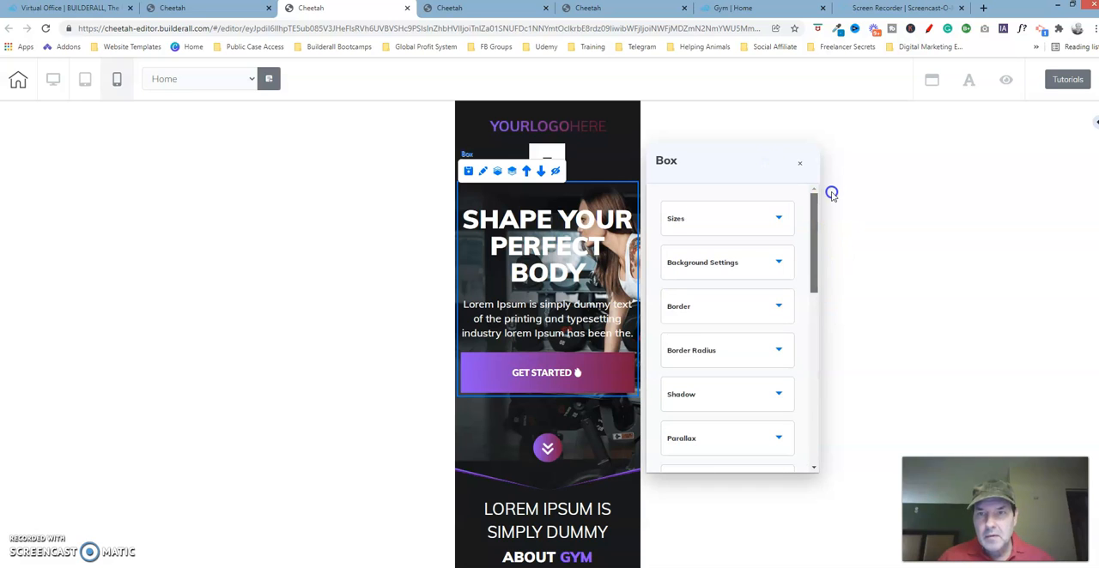
click(726, 221)
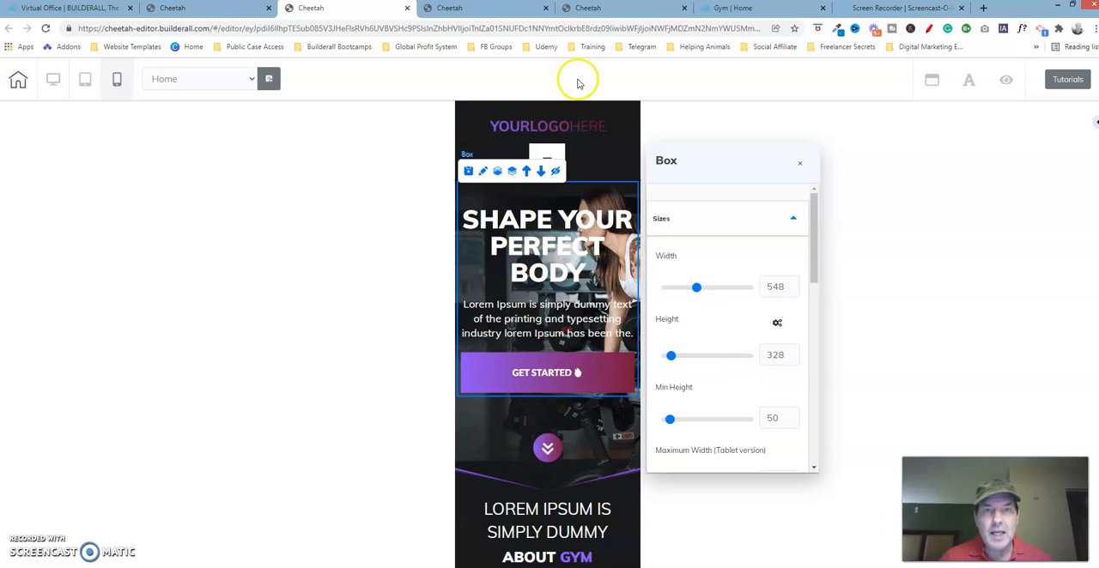
click(635, 9)
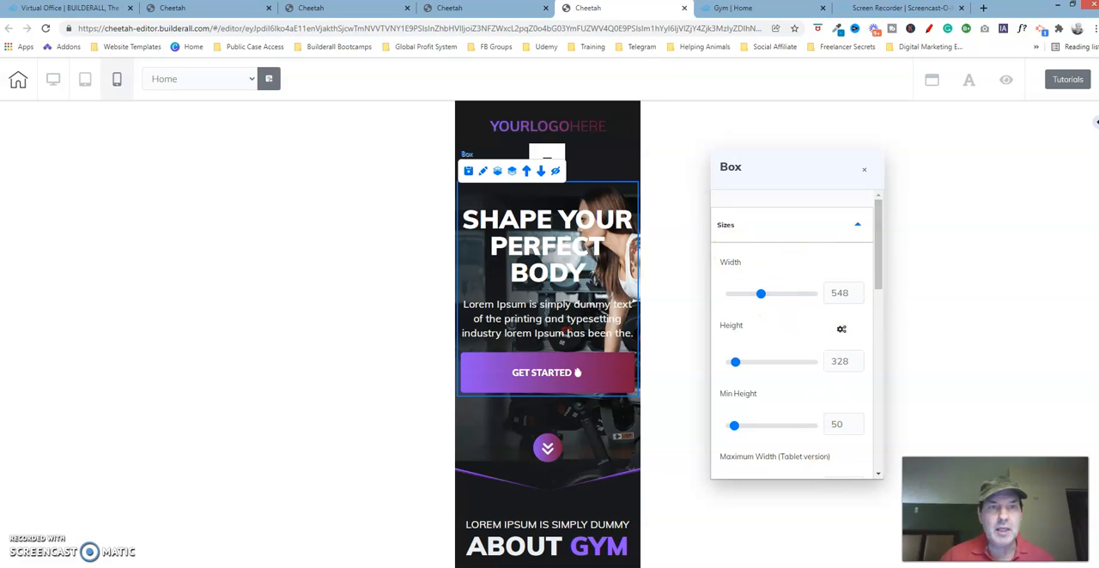
click(336, 11)
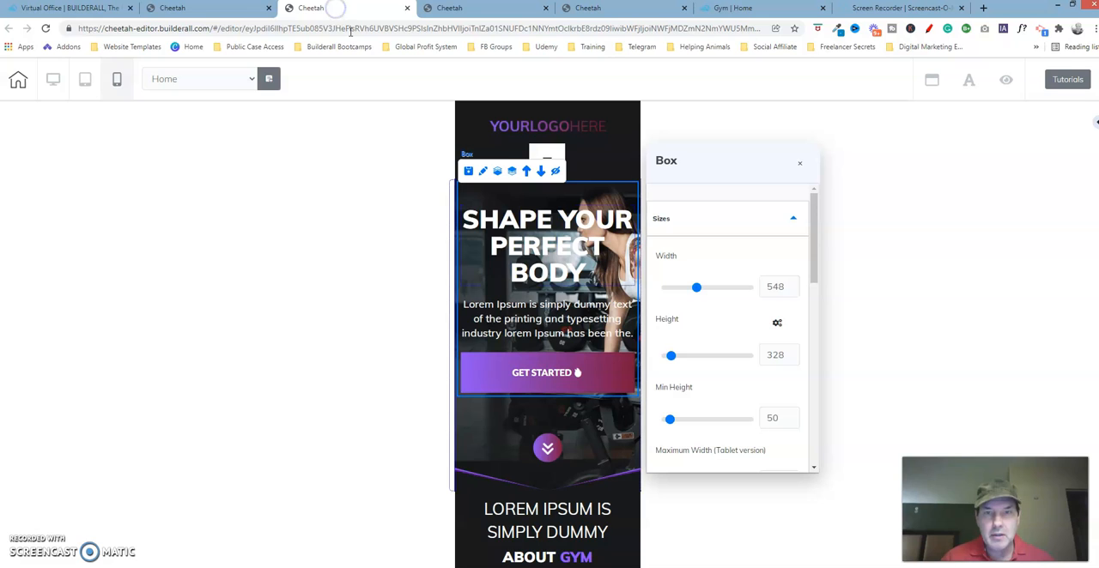
- Select the SHAPE YOUR PERFECT BODY headline on both pages and show its general text settings on the corrected page
click(567, 222)
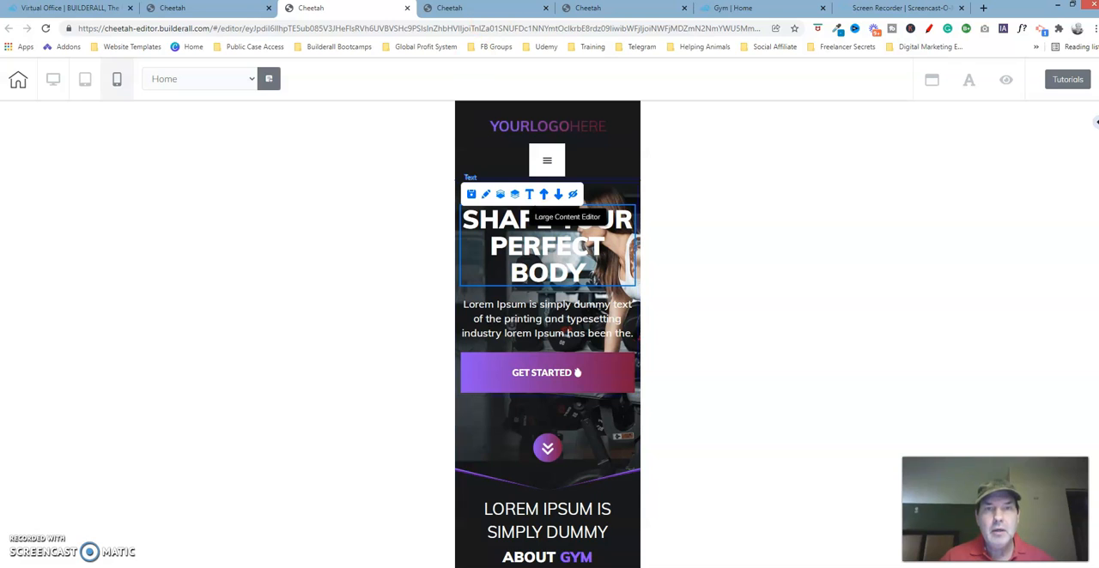
click(629, 11)
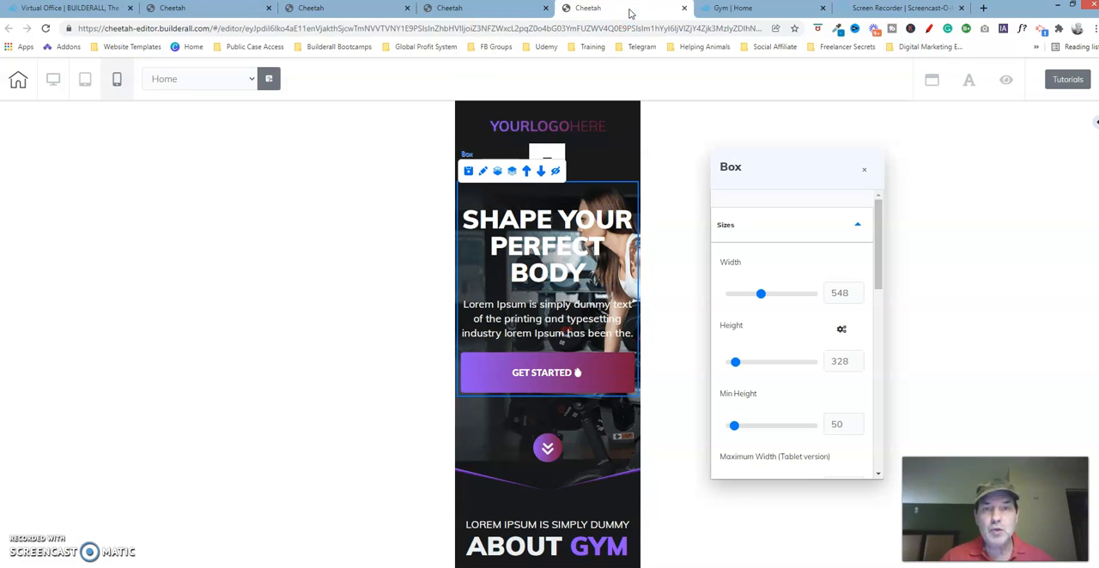
click(576, 222)
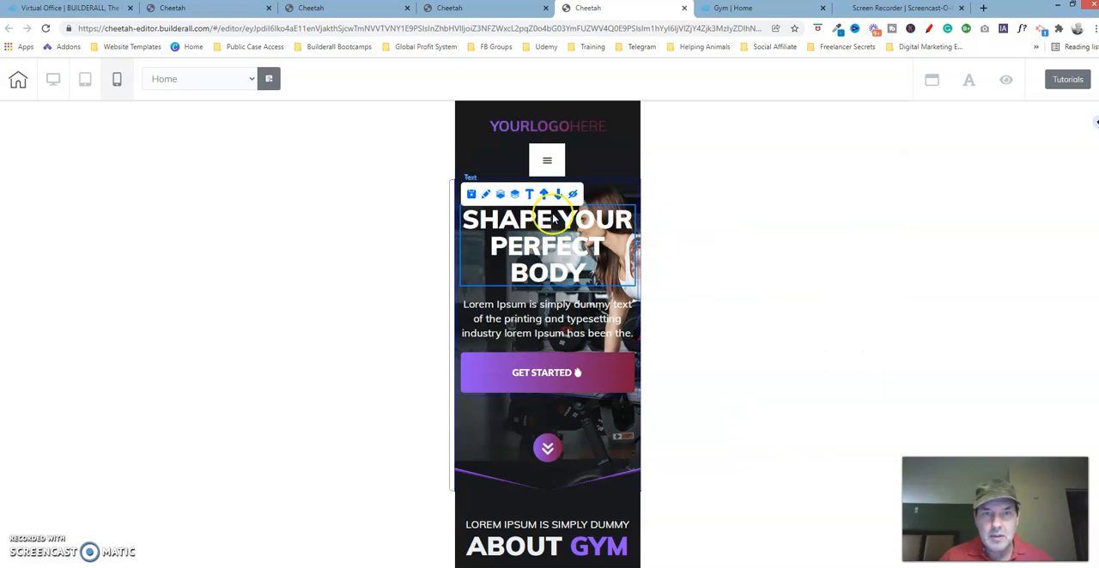
click(488, 195)
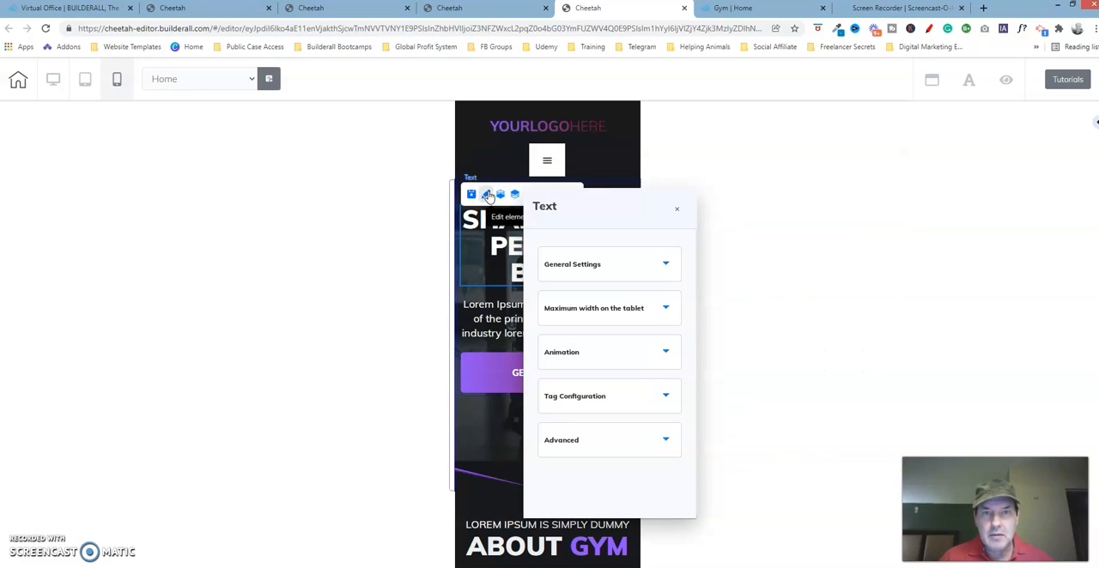
drag(638, 209, 815, 150)
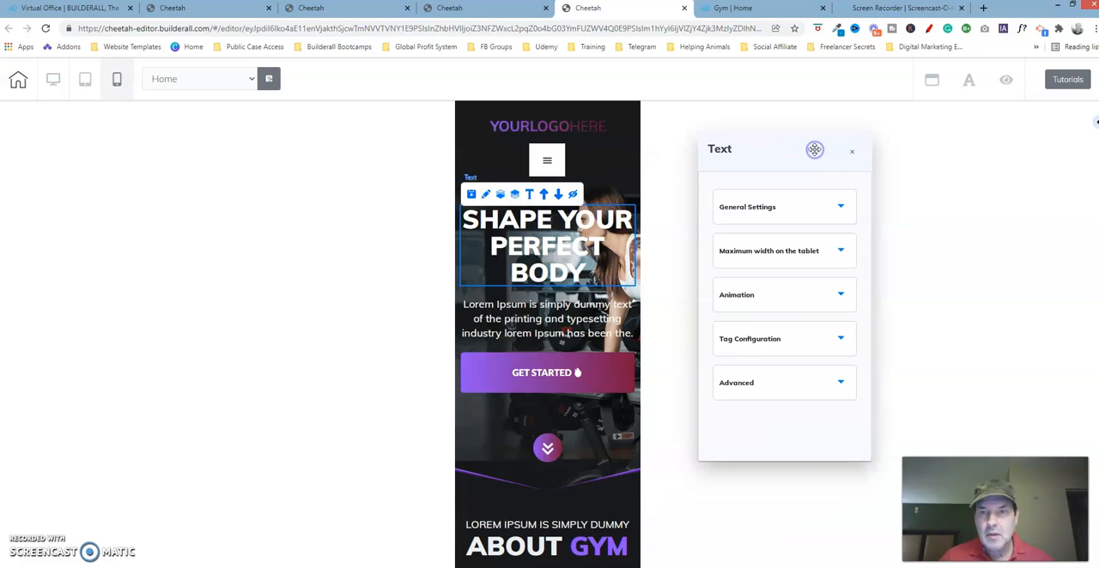
click(842, 209)
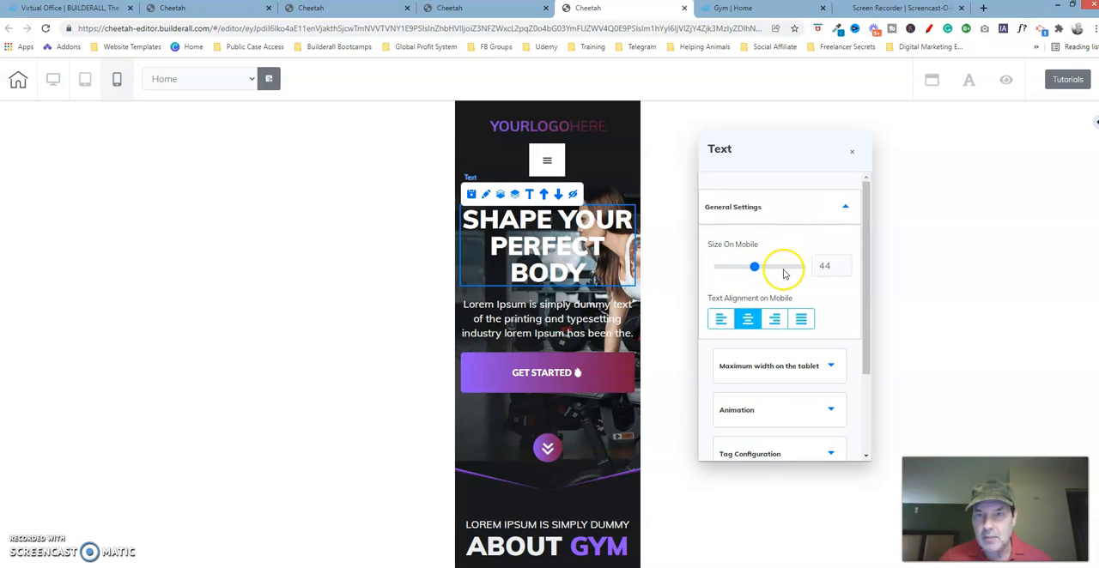
- Show the headline's general text settings on the page being fixed and compare its mobile size and alignment with the corrected page
click(362, 8)
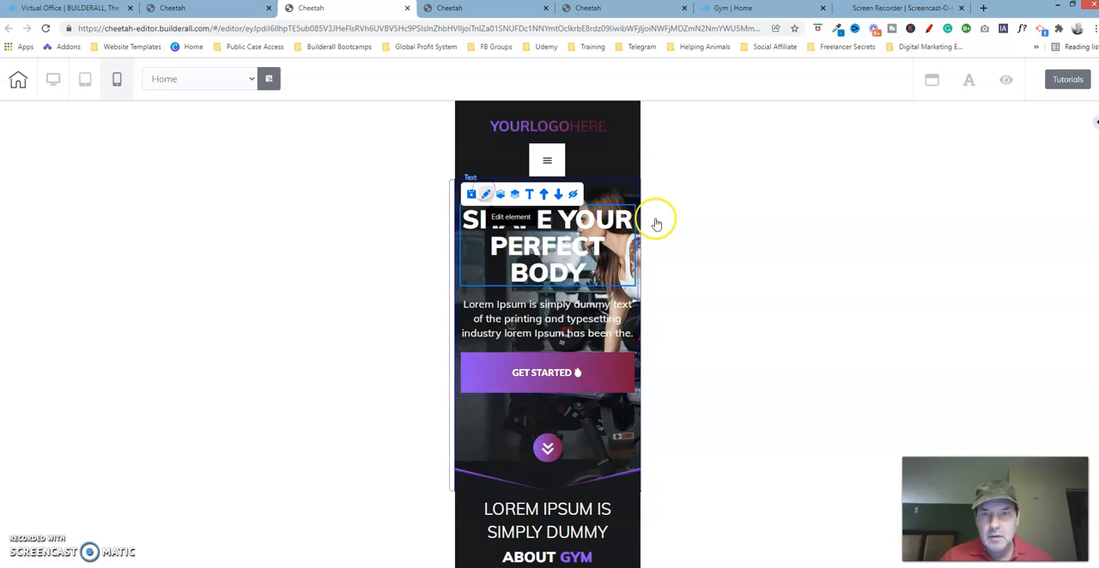
click(804, 128)
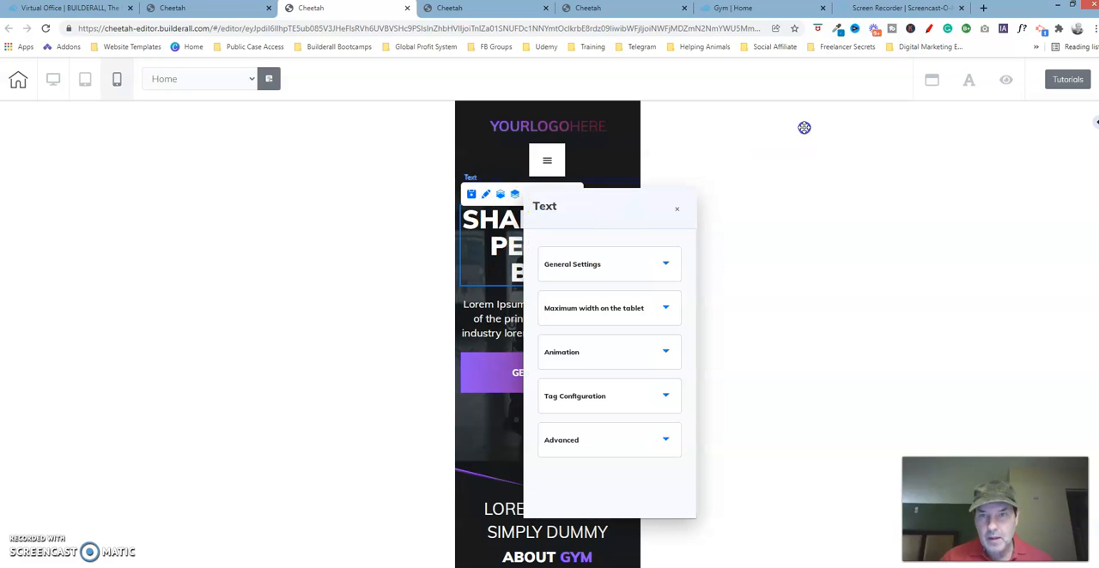
click(838, 174)
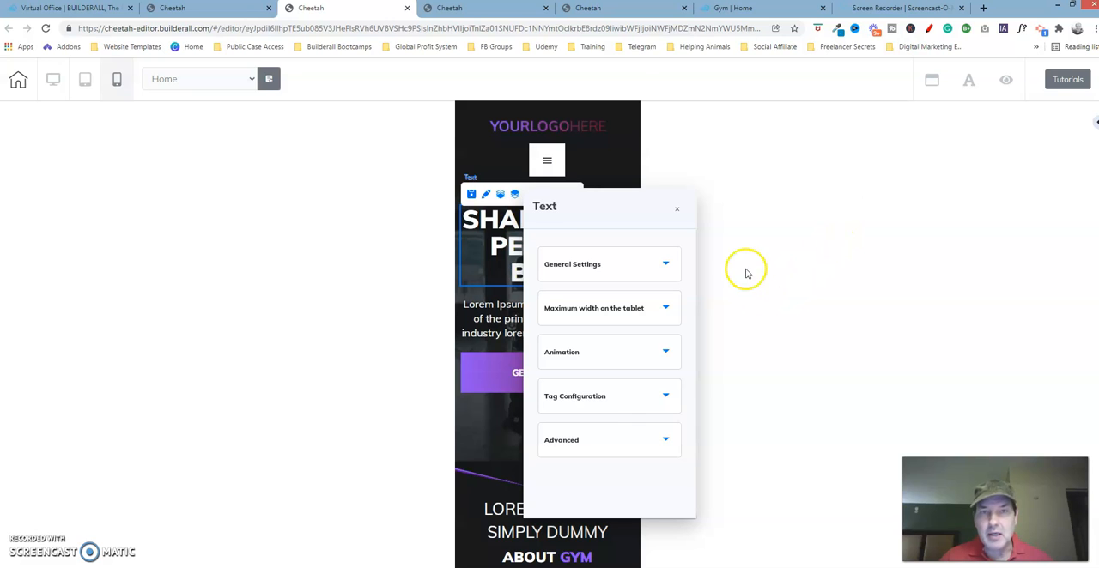
click(634, 11)
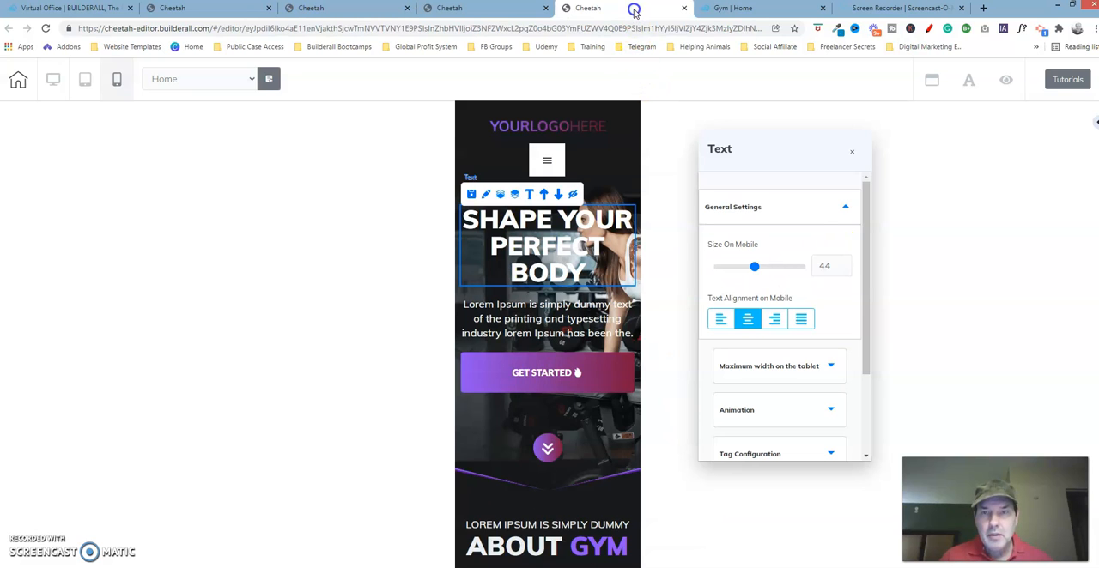
- Show the headline's advanced lateral spacing values on the corrected page
click(812, 210)
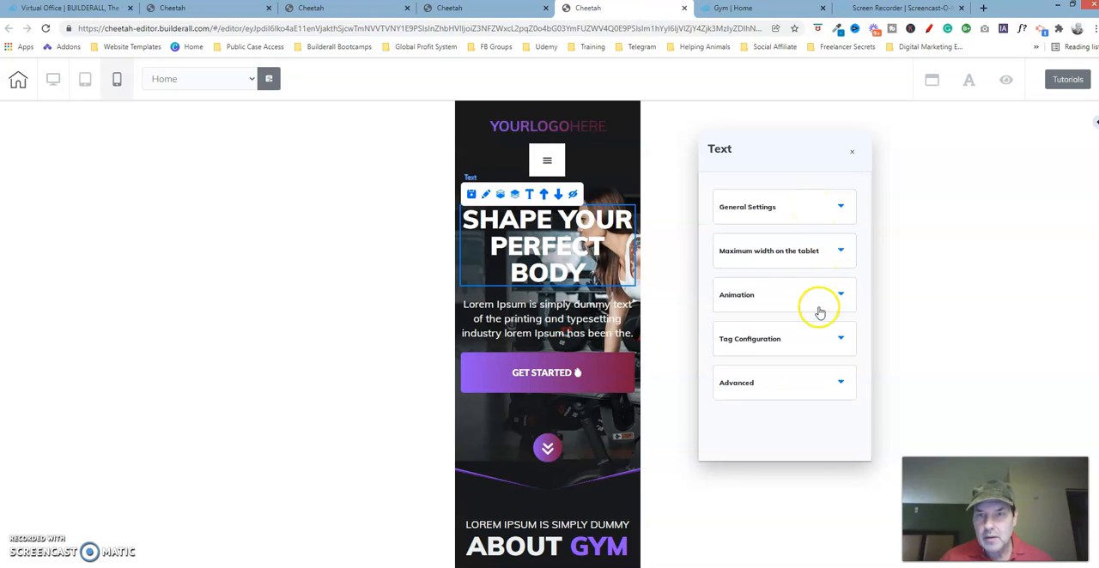
click(813, 380)
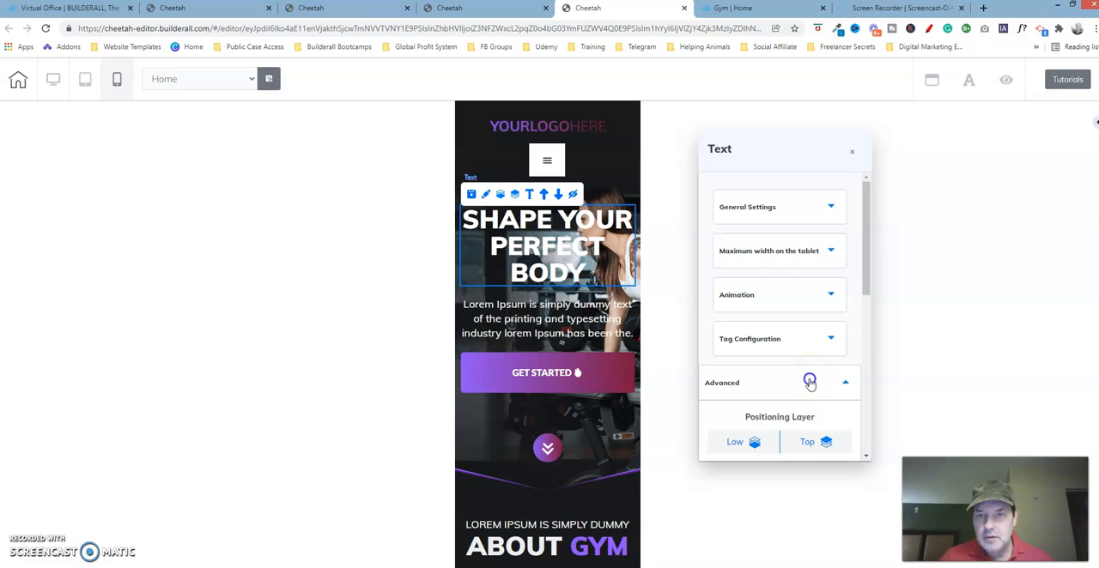
drag(865, 286, 876, 379)
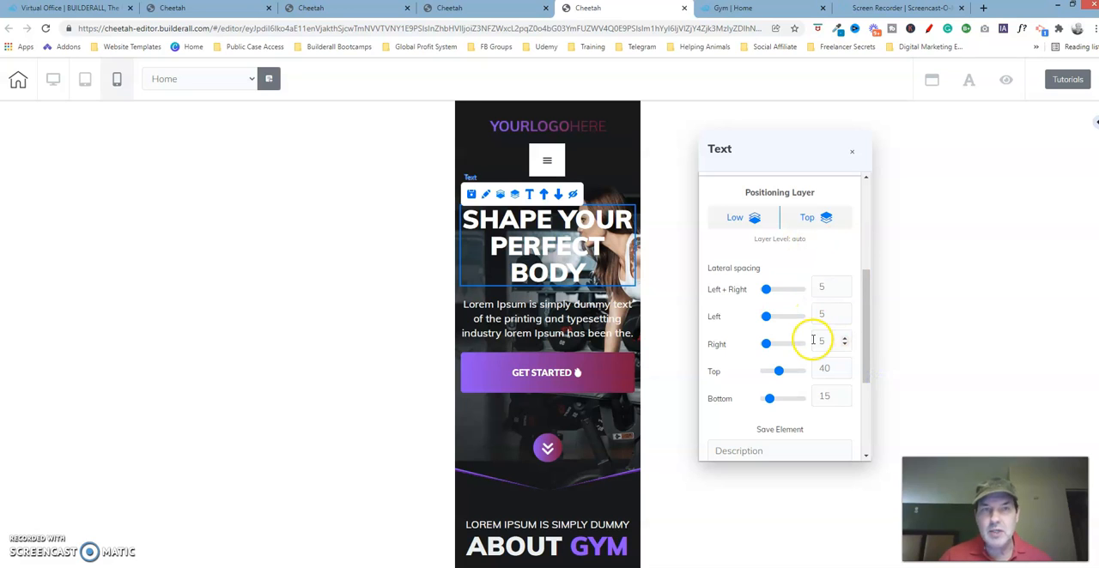
- Show the headline's advanced lateral spacing on the page being fixed and compare it with the corrected page
click(347, 10)
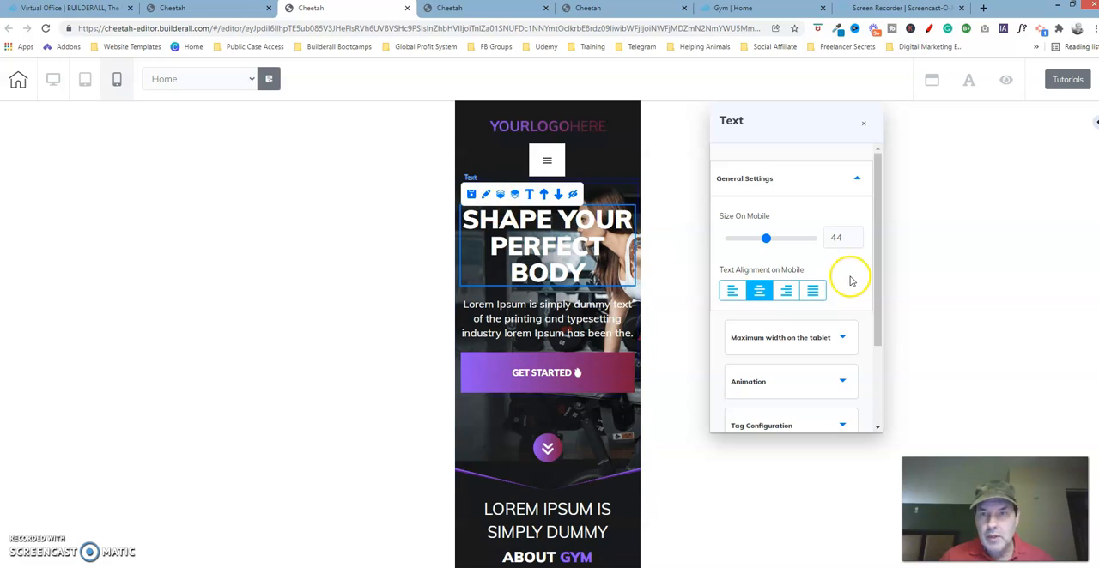
scroll(864, 267, down, 2)
click(898, 388)
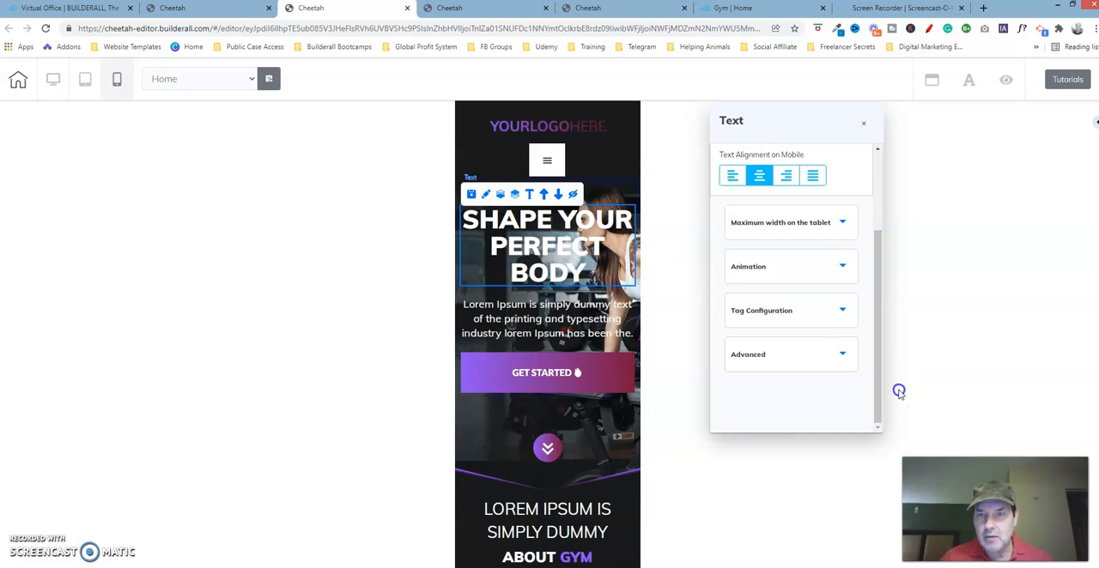
click(806, 354)
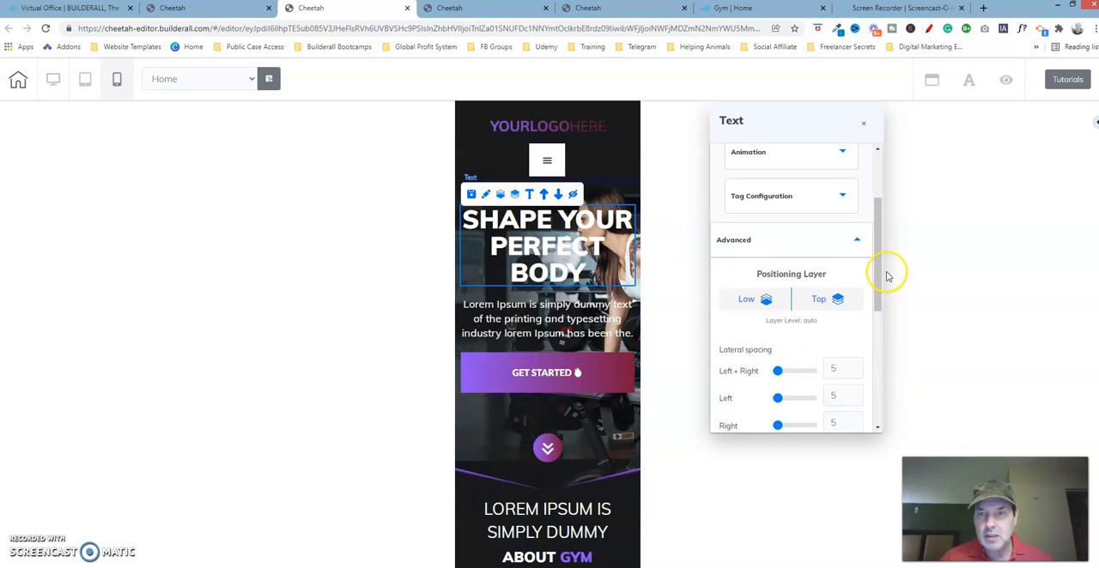
drag(878, 268, 880, 328)
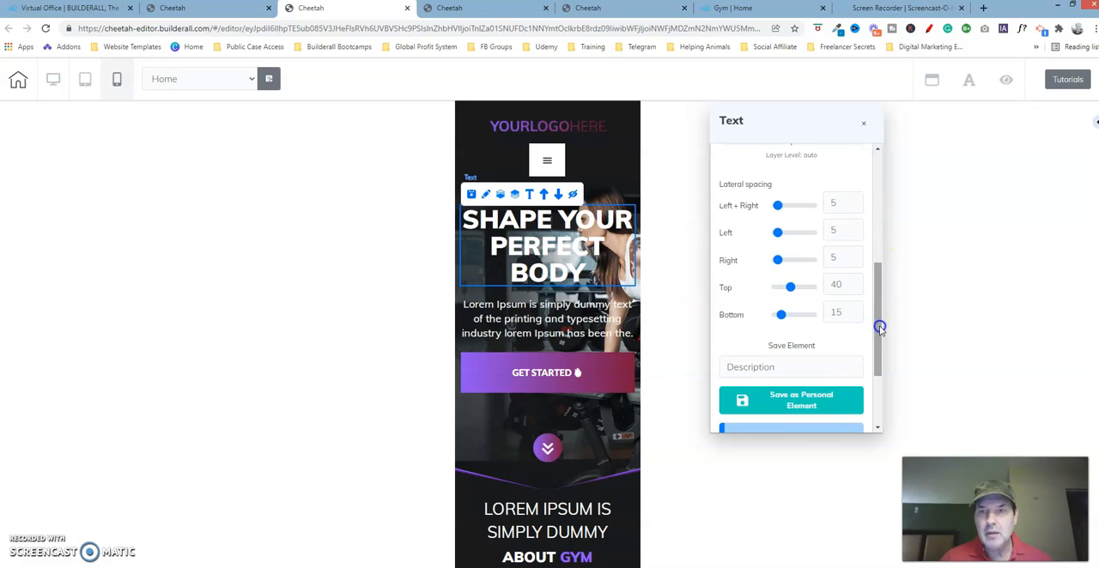
click(610, 10)
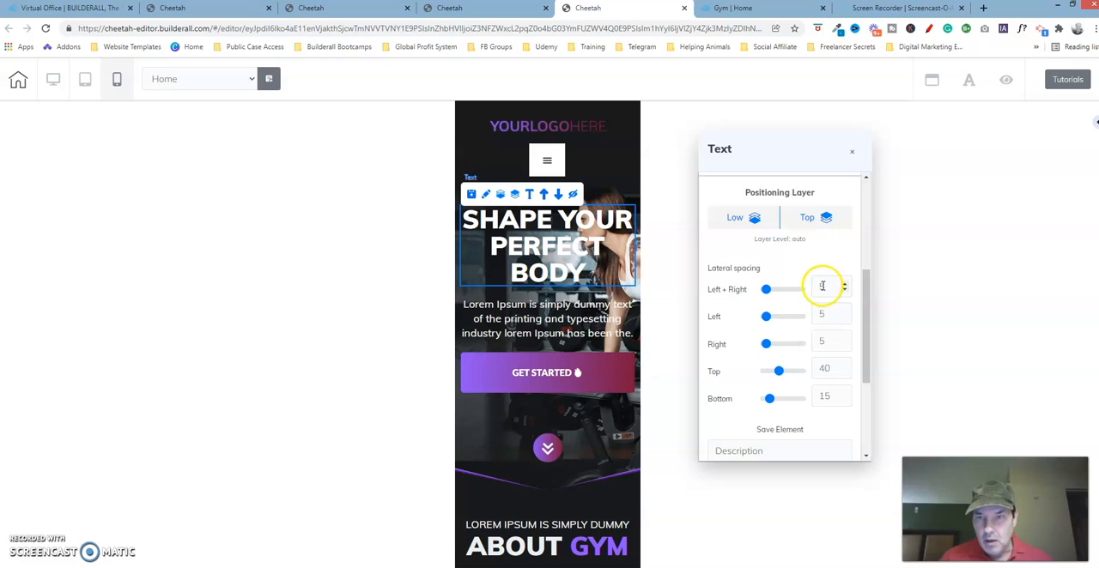
- Select the paragraph below the headline on both pages and show its advanced lateral spacing on the corrected page
click(831, 399)
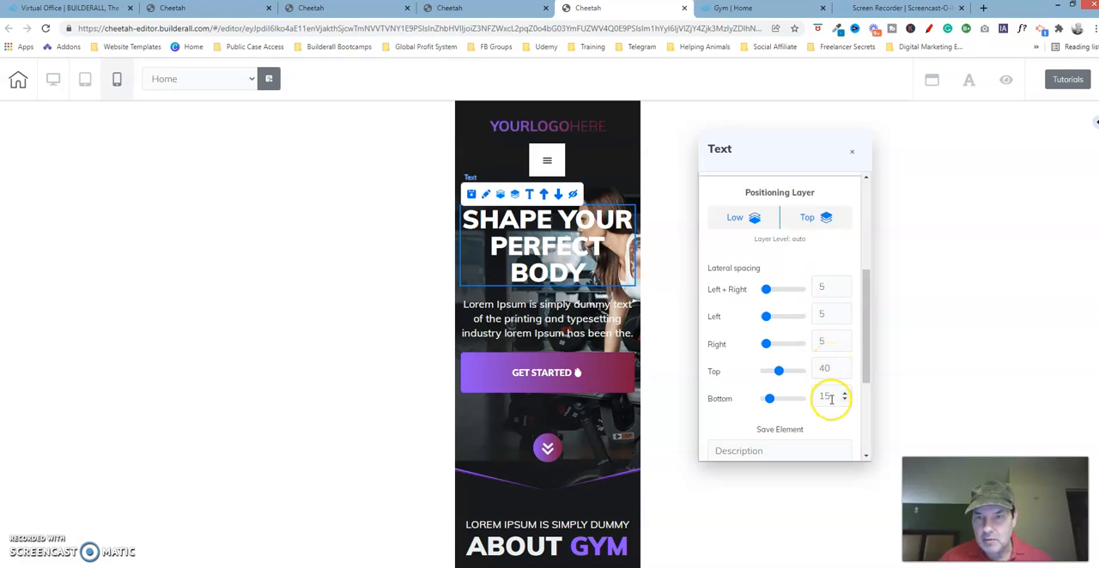
click(364, 10)
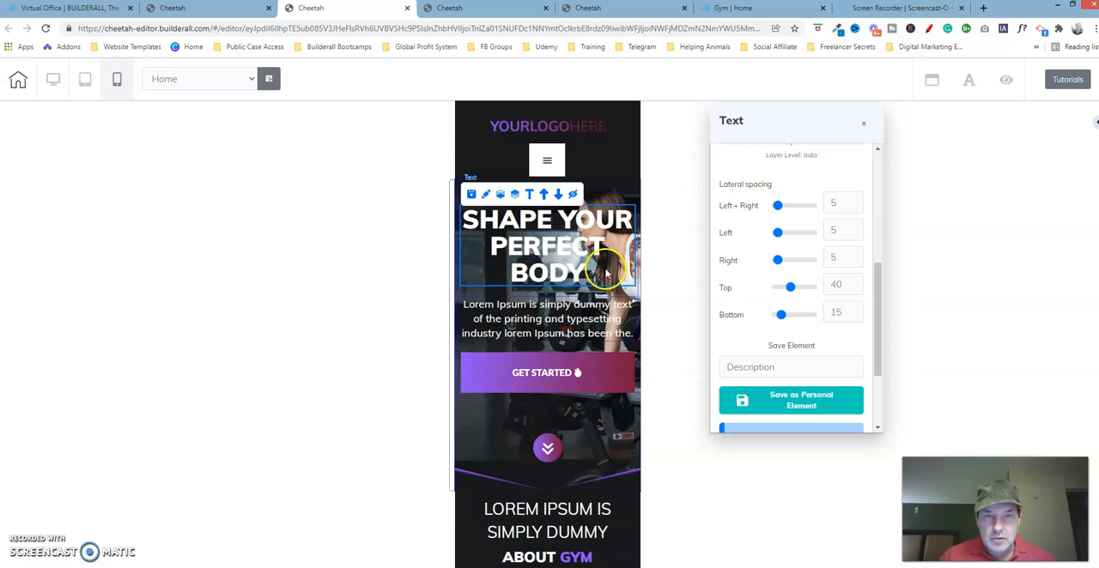
click(546, 321)
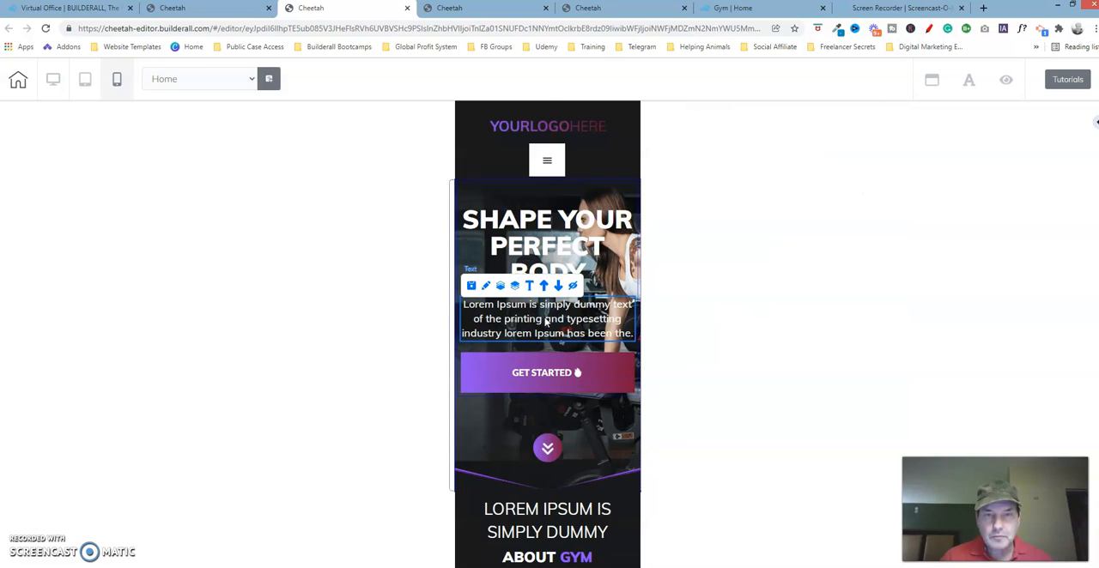
click(621, 15)
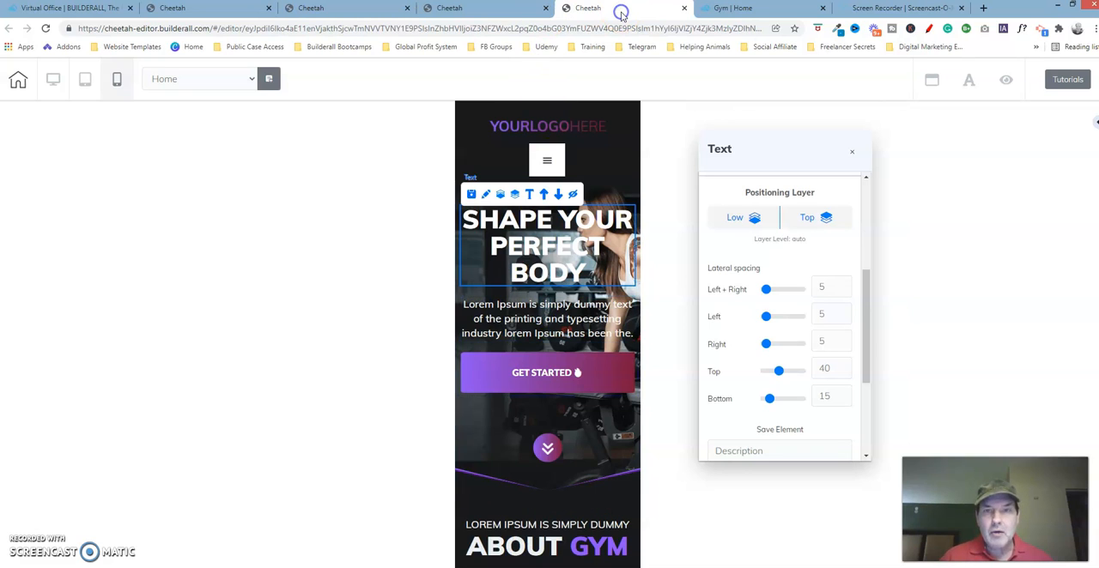
click(851, 152)
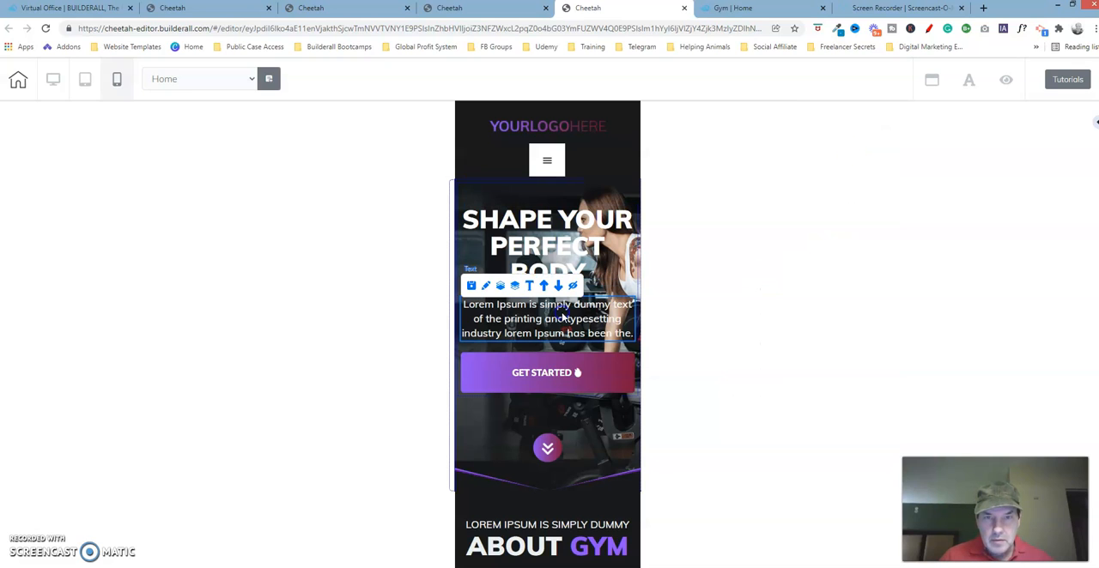
click(486, 285)
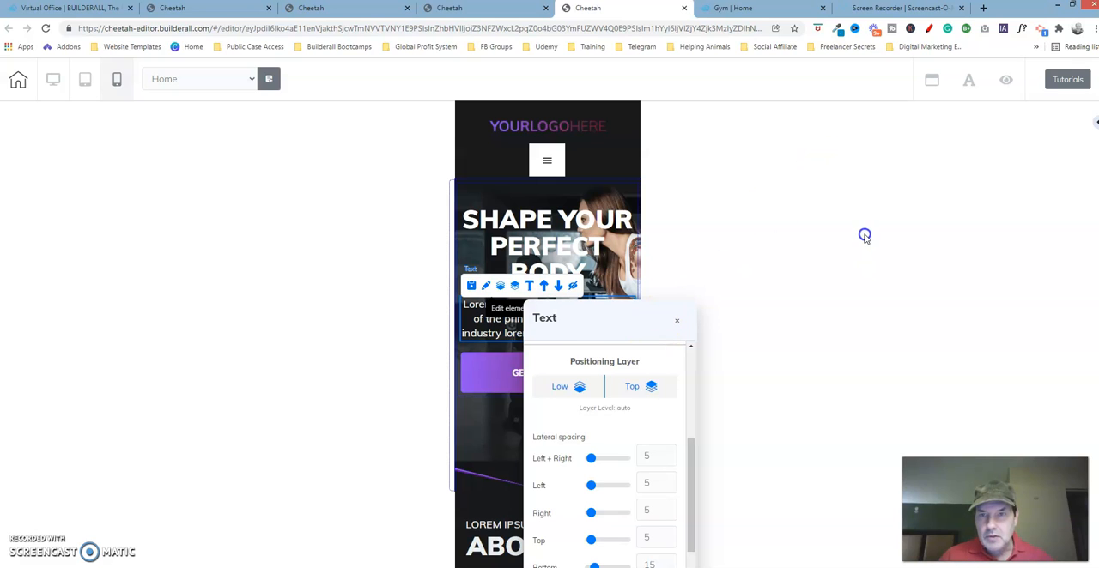
drag(858, 209, 865, 293)
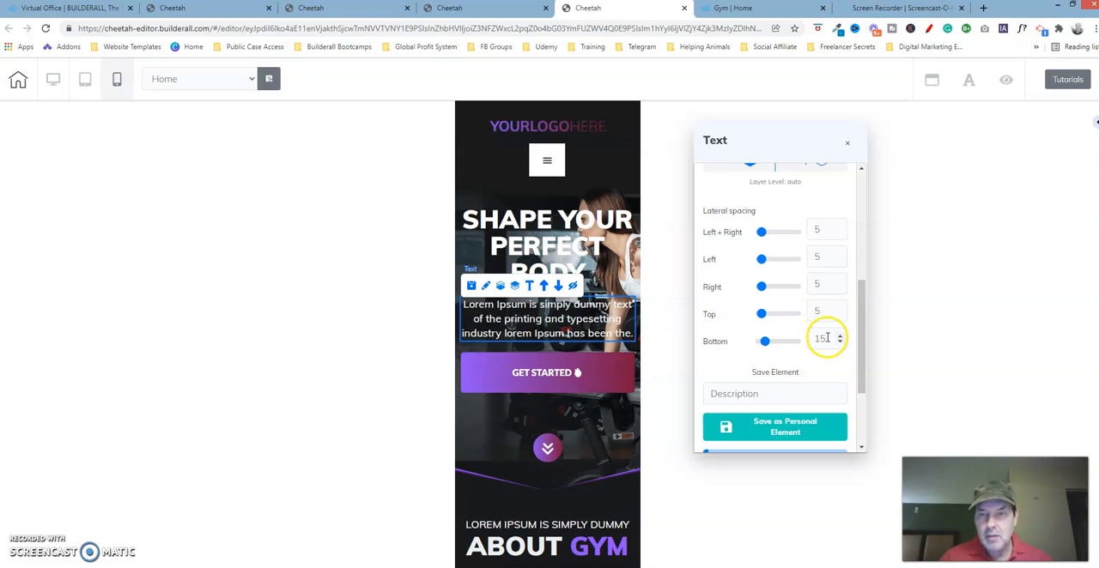
- Show the paragraph's advanced lateral spacing on the page being fixed and compare it with the corrected page
click(379, 10)
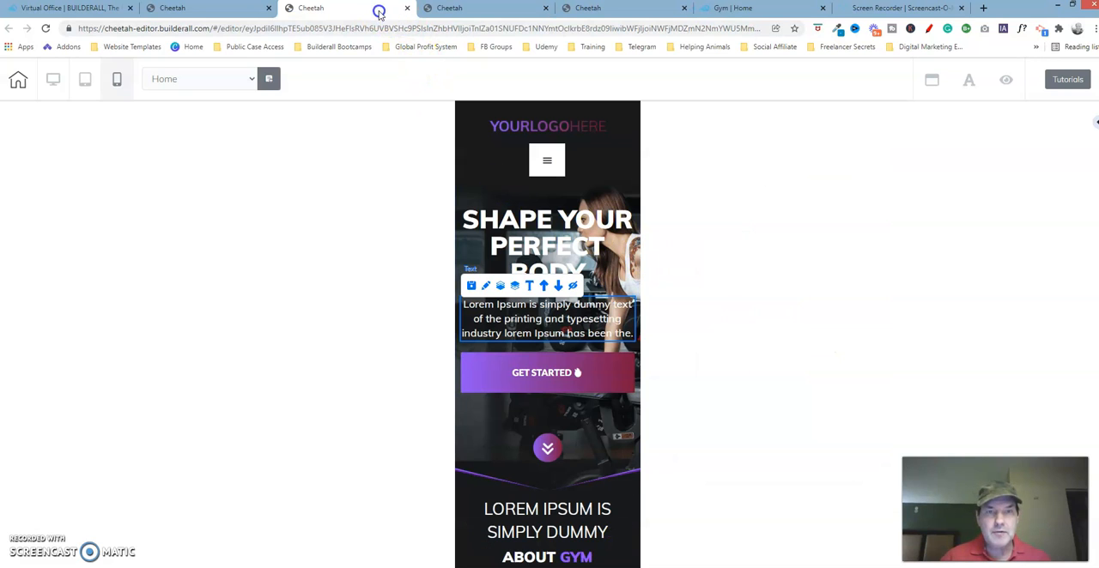
click(489, 291)
drag(656, 318, 811, 135)
click(821, 334)
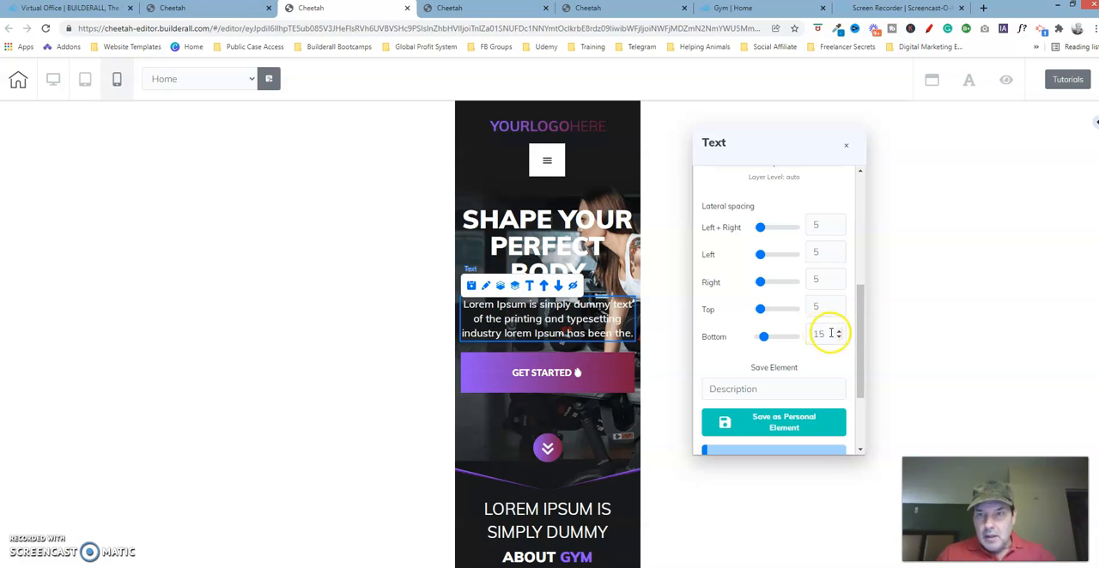
- Show the hero paragraph's general text settings, including mobile size and alignment, on the page being fixed
drag(860, 335, 878, 225)
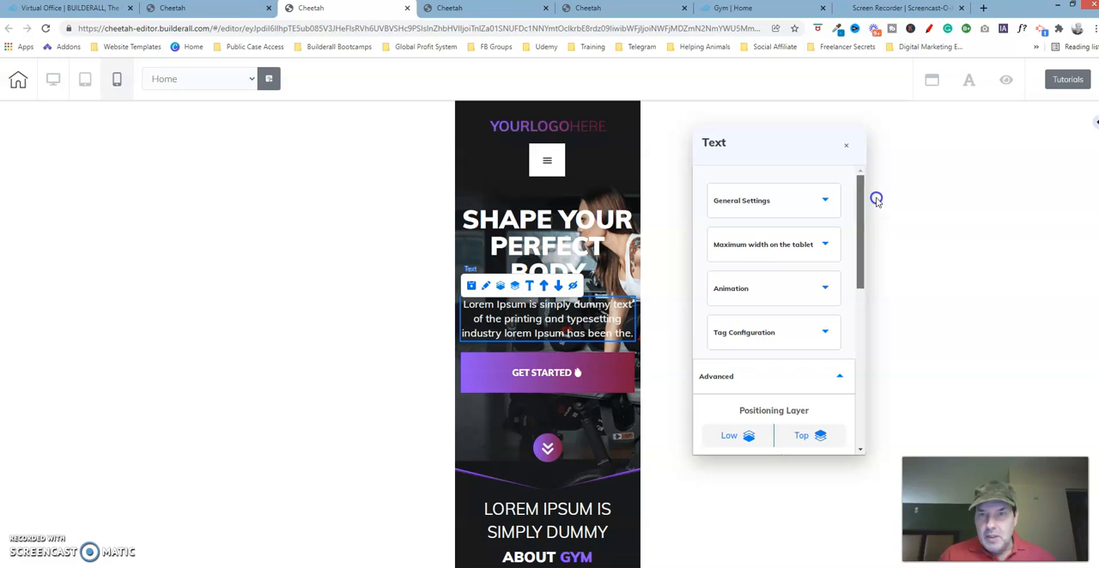
click(826, 203)
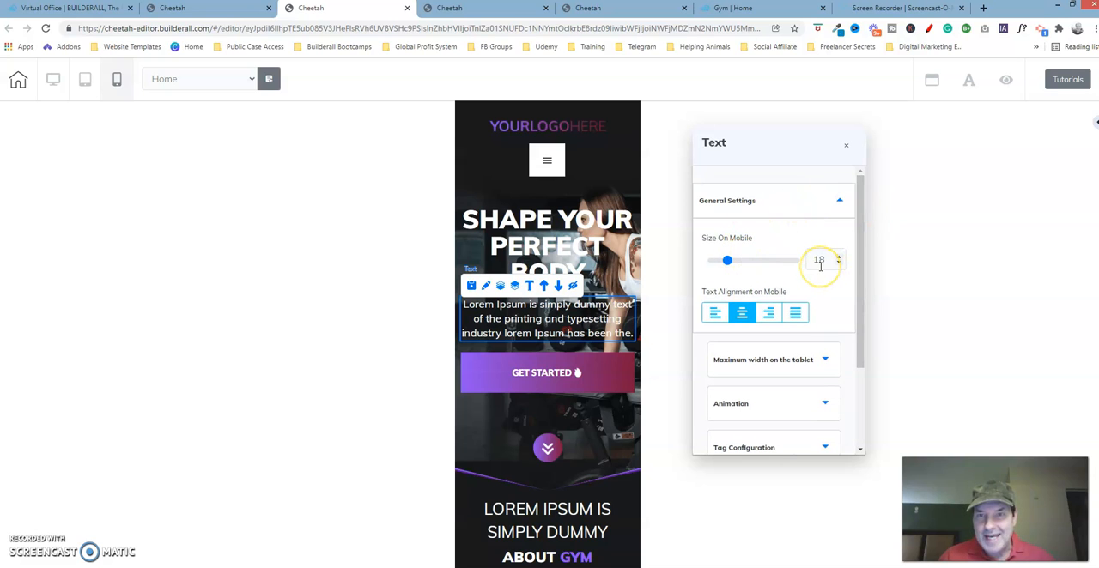
click(721, 248)
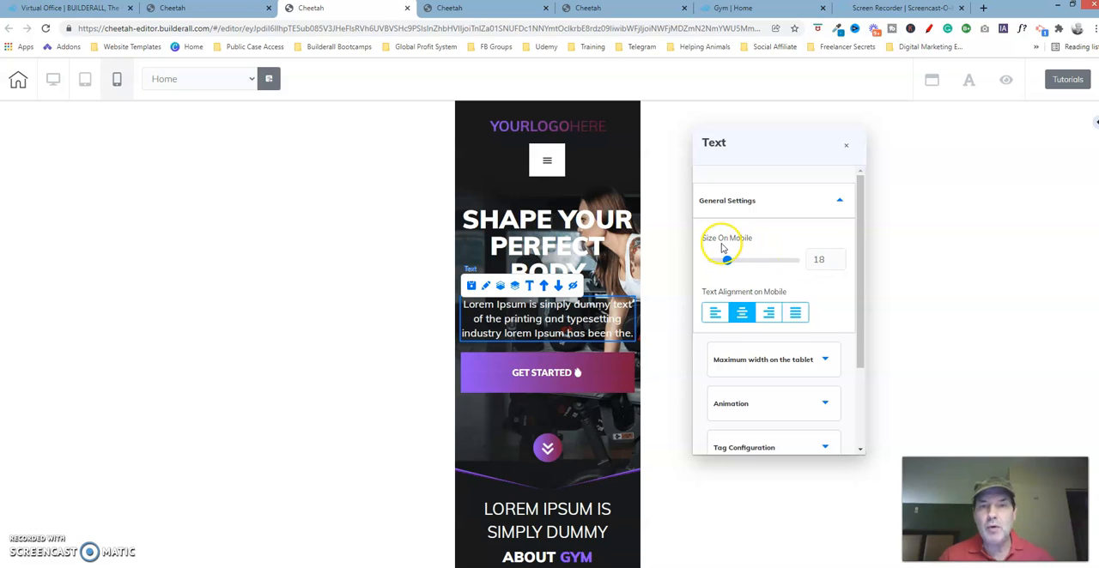
- Try mobile text sizes of 20, 21 and 14 on the hero paragraph, and set it back to 18
click(839, 256)
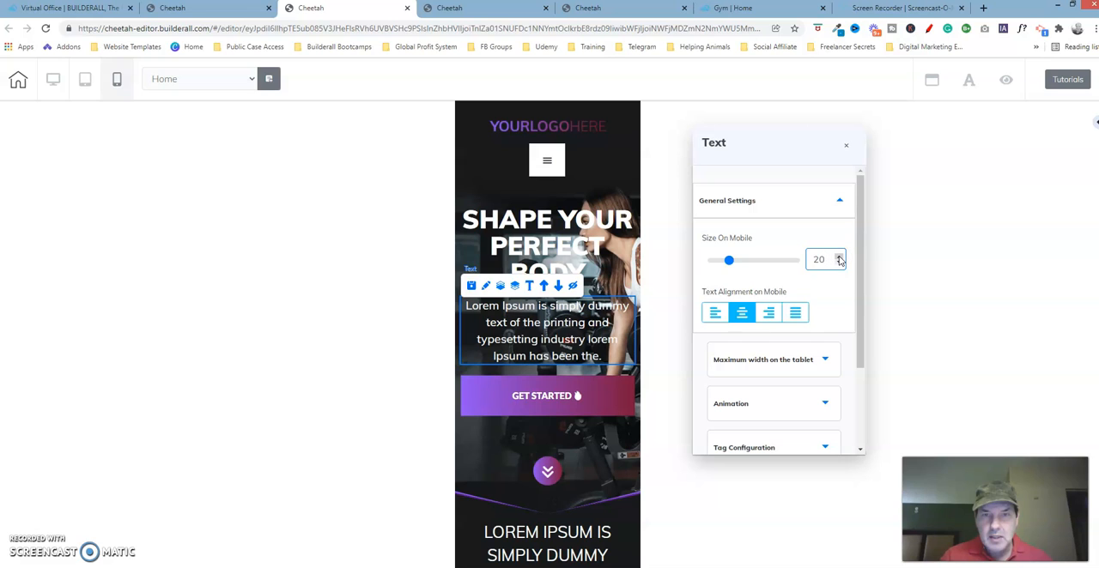
click(839, 257)
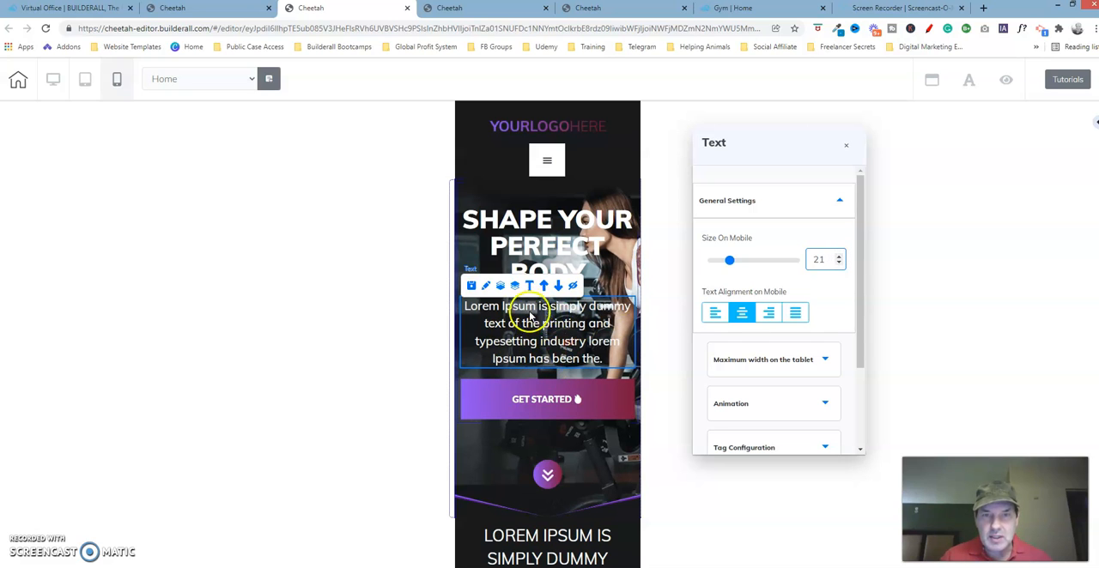
click(840, 263)
click(841, 262)
click(840, 262)
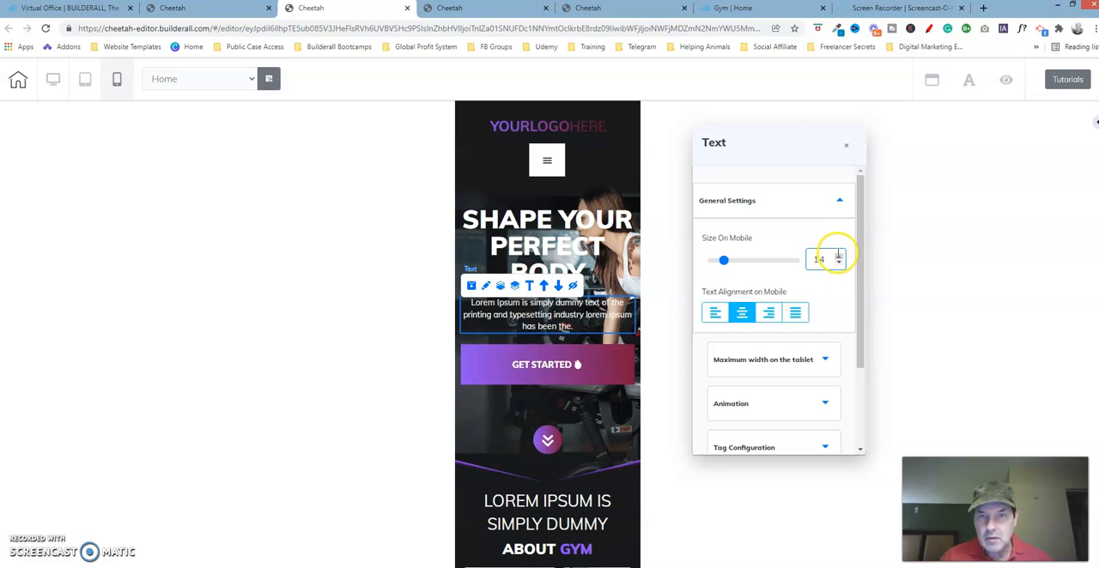
click(839, 258)
click(839, 259)
click(838, 258)
click(839, 259)
- Show the hero paragraph's general text settings on the corrected page to compare mobile size and alignment, and close the settings
click(634, 8)
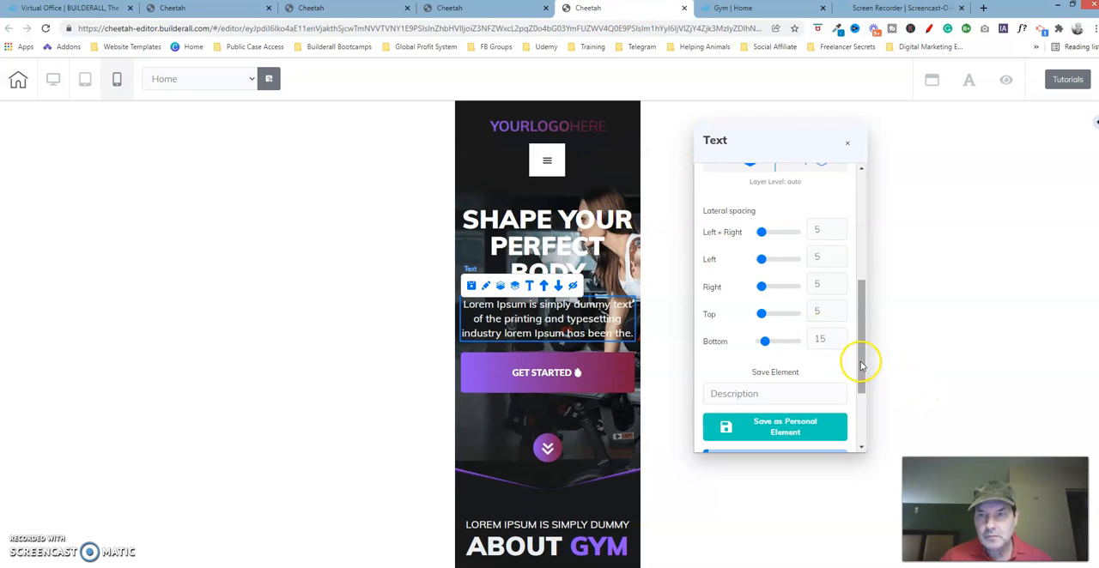
drag(858, 363, 869, 229)
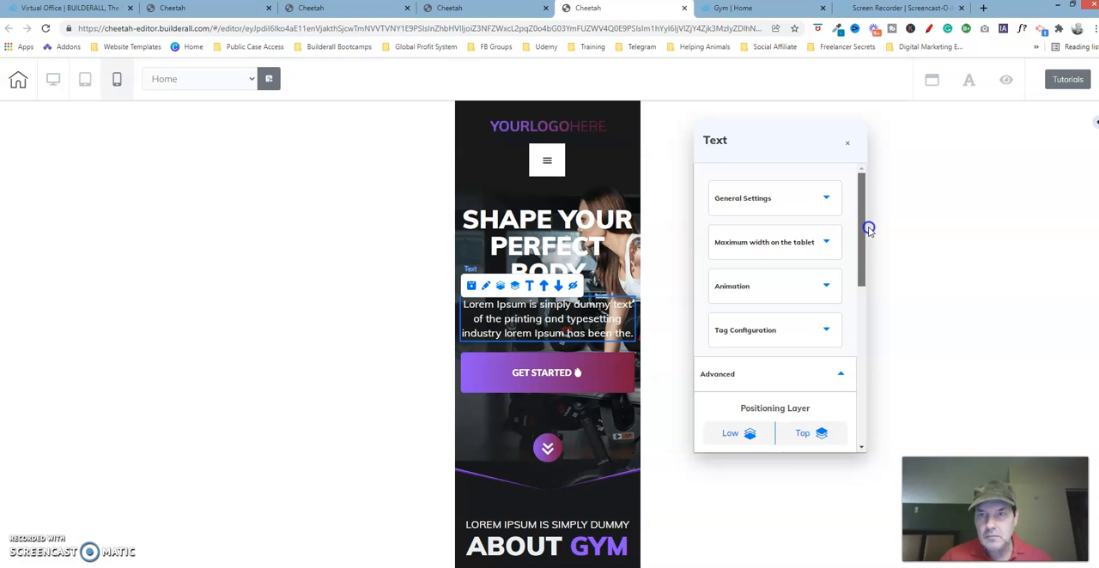
click(818, 198)
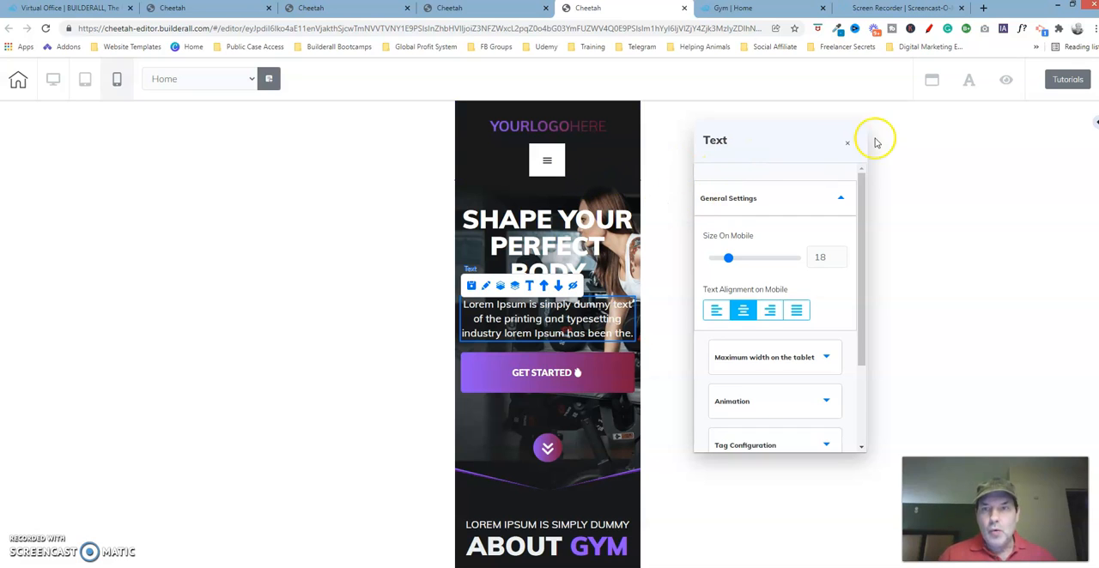
click(848, 146)
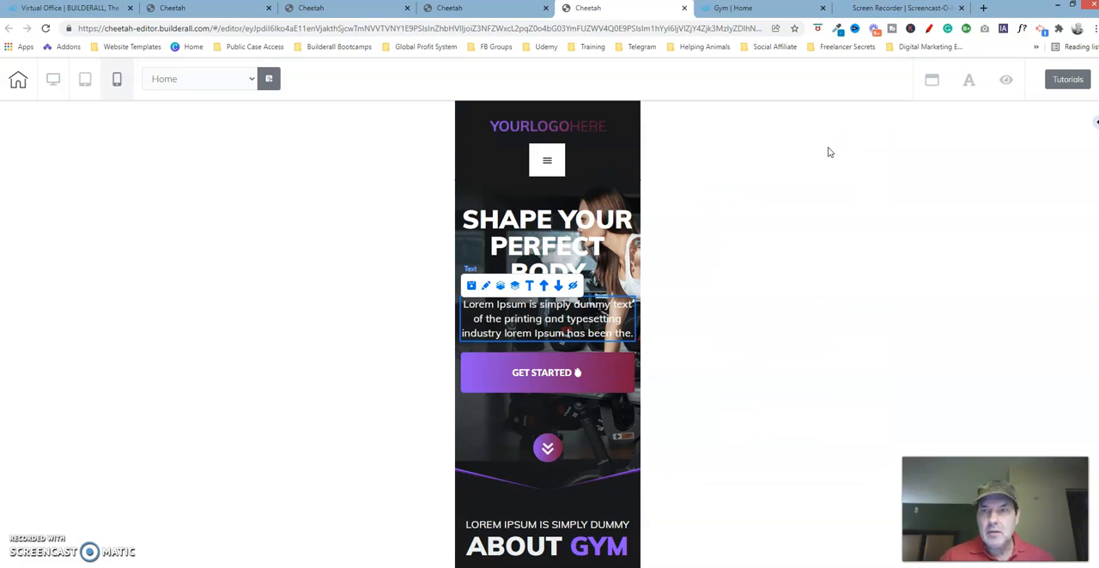
- Select the GET STARTED button on both pages and open its element settings on the page being fixed
click(563, 365)
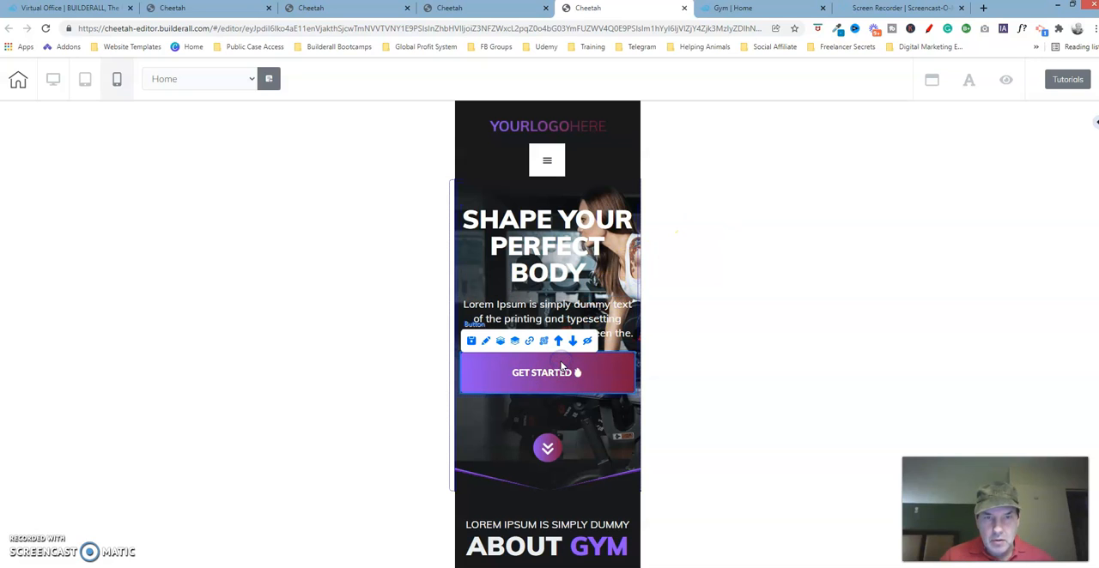
click(481, 357)
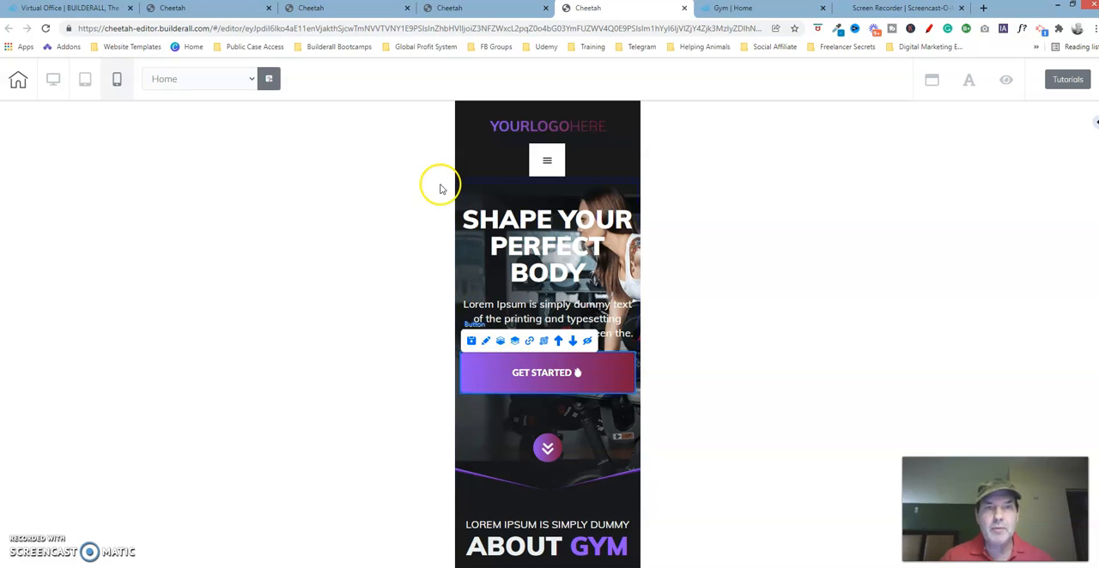
click(372, 10)
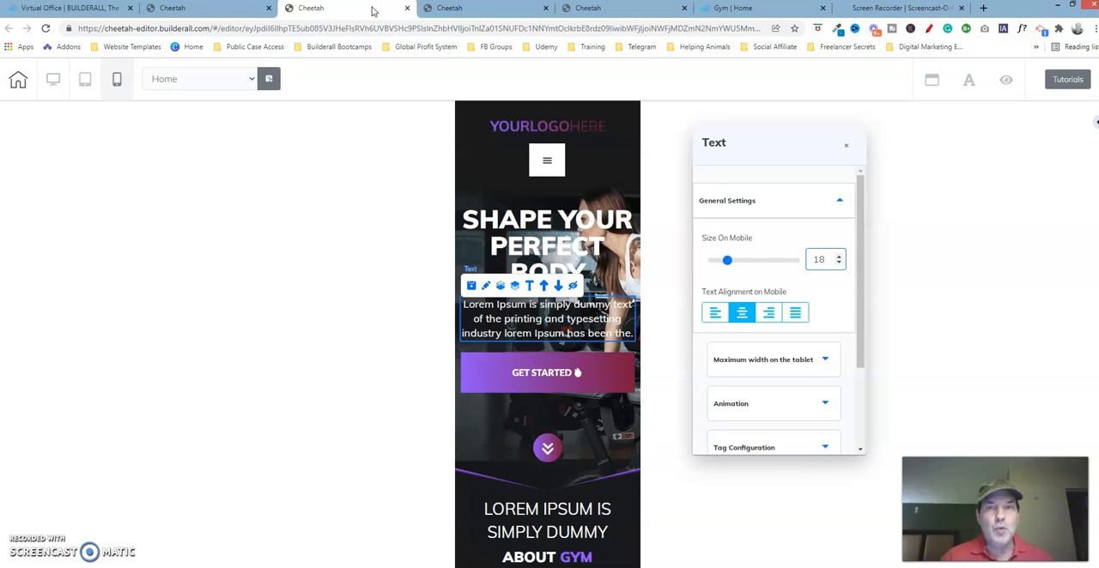
click(846, 145)
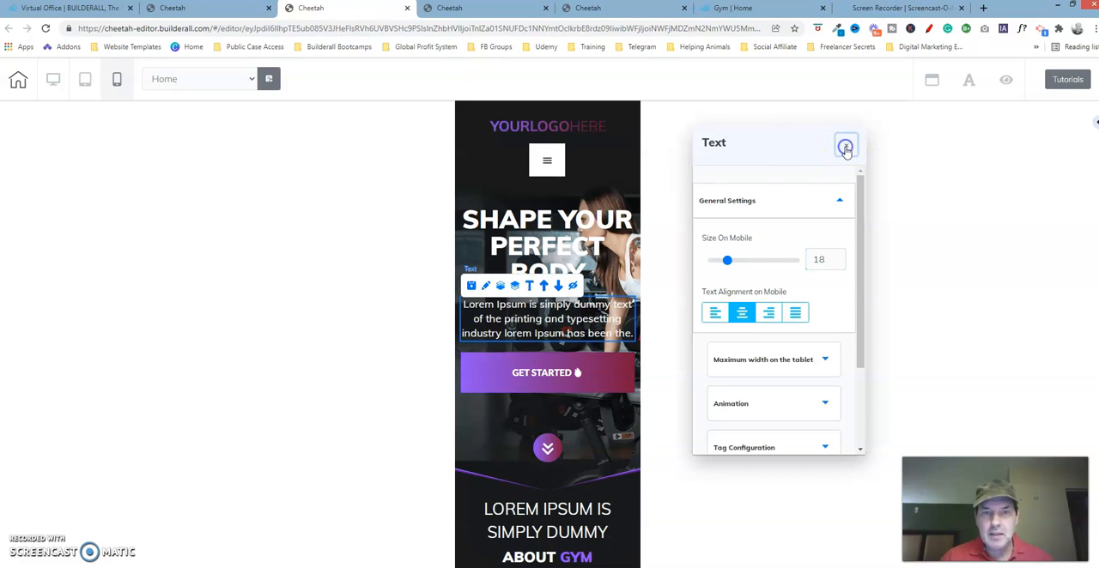
click(491, 369)
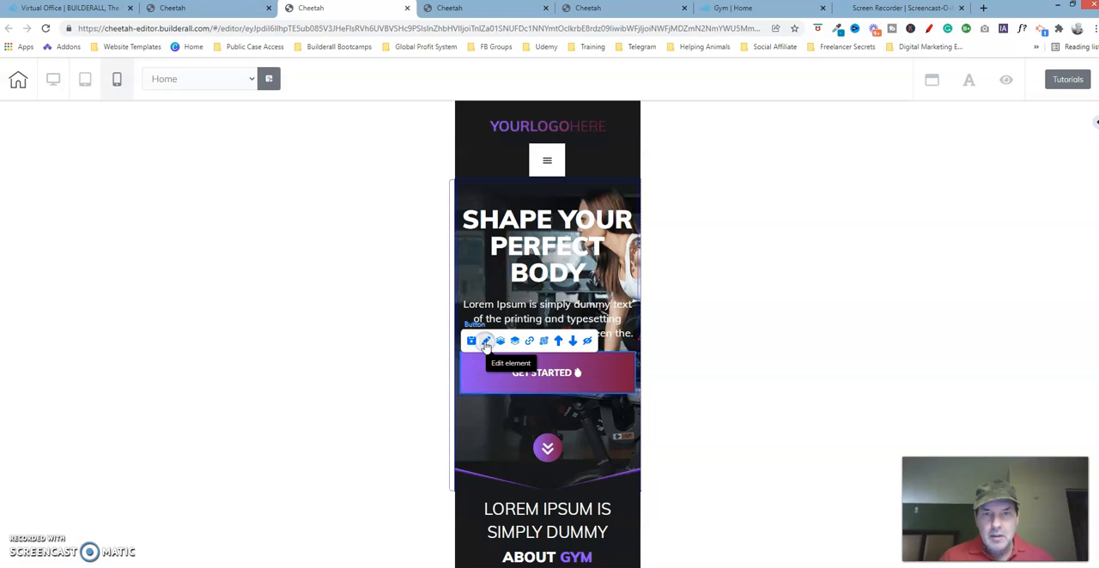
click(486, 341)
drag(658, 373, 903, 147)
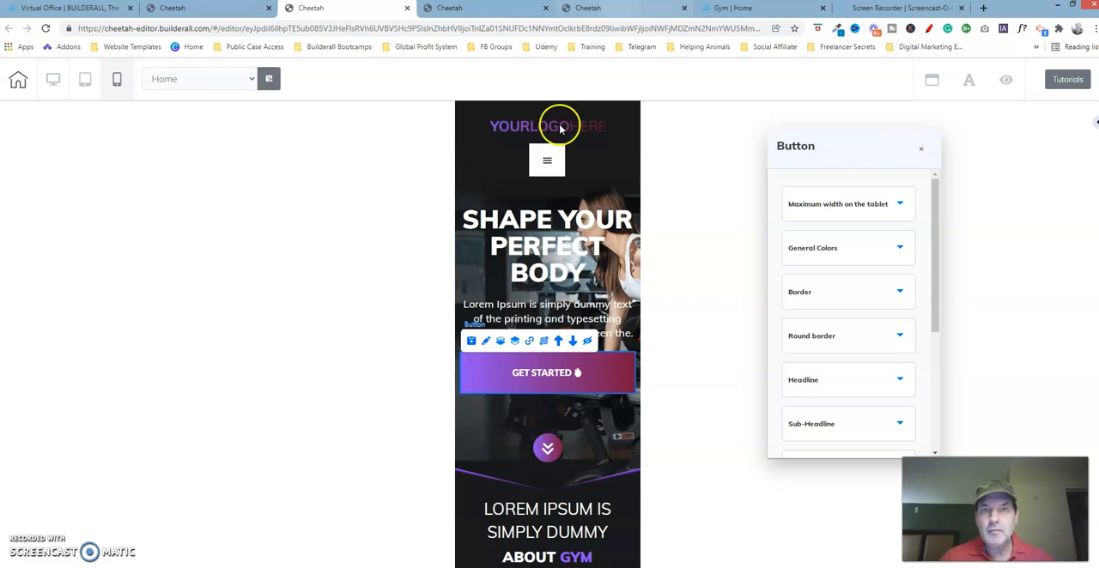
- Open the GET STARTED button's element settings on the corrected page and show its headline font family and sizes
click(626, 10)
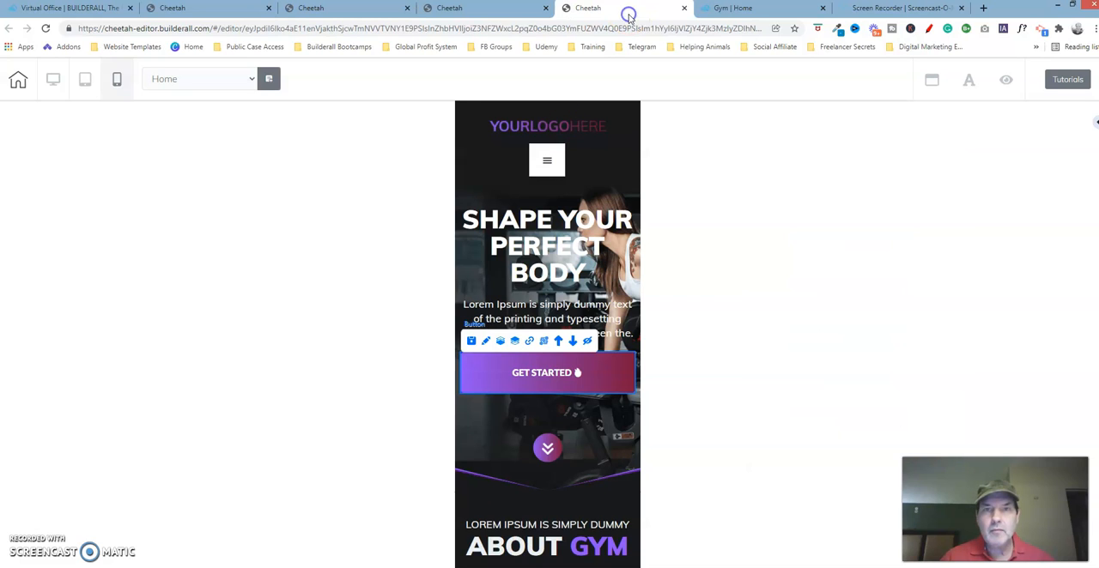
click(490, 340)
drag(641, 372, 843, 136)
click(856, 191)
click(857, 193)
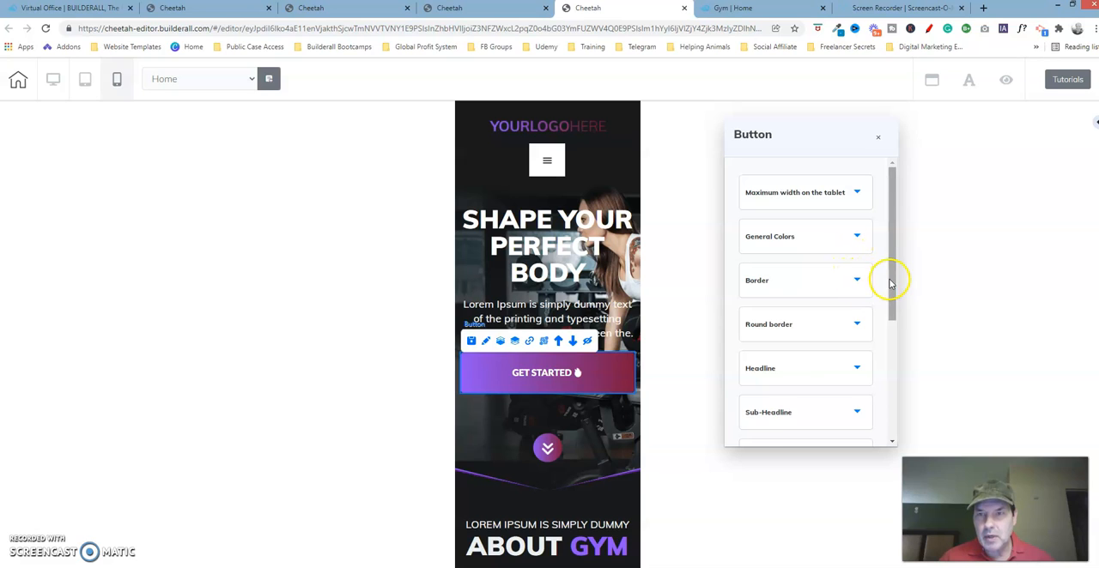
drag(890, 283, 891, 332)
click(839, 268)
click(892, 251)
drag(890, 247, 892, 292)
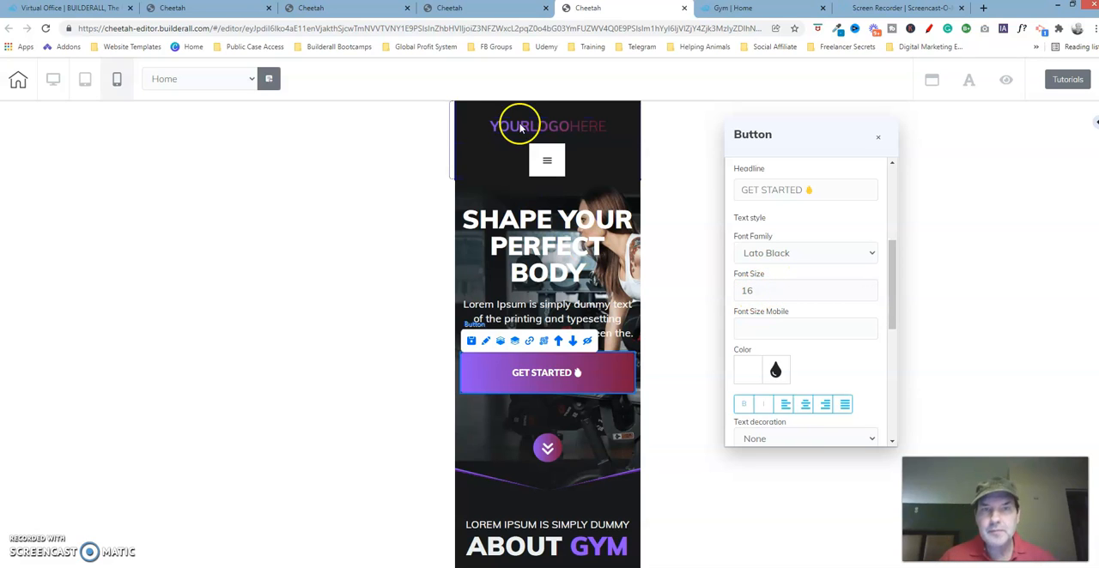
- Show the GET STARTED button's headline text style on the page being fixed and compare it with the corrected page
click(340, 9)
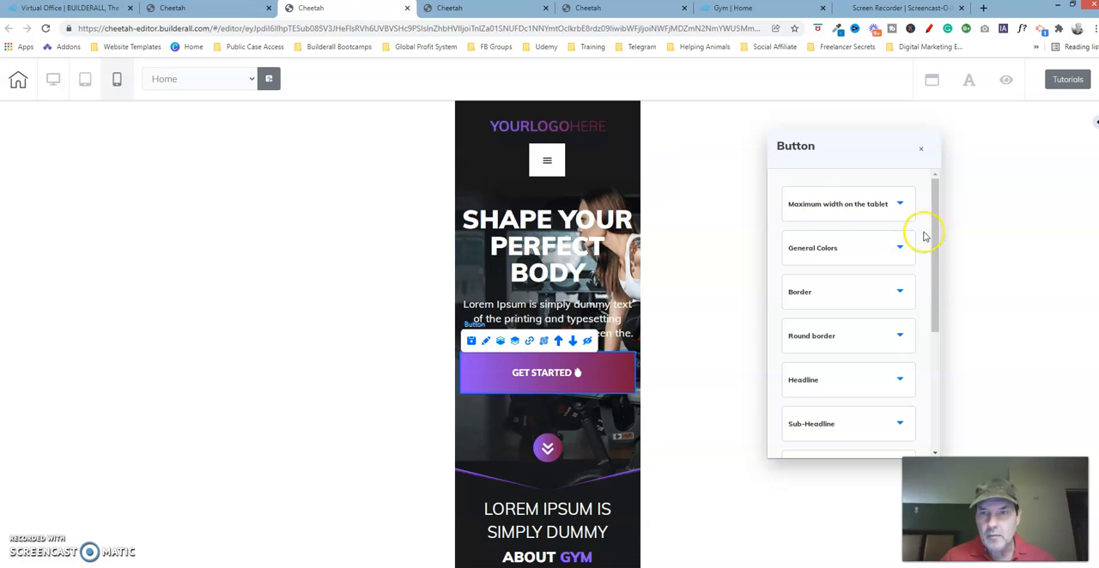
drag(934, 216, 937, 299)
click(871, 271)
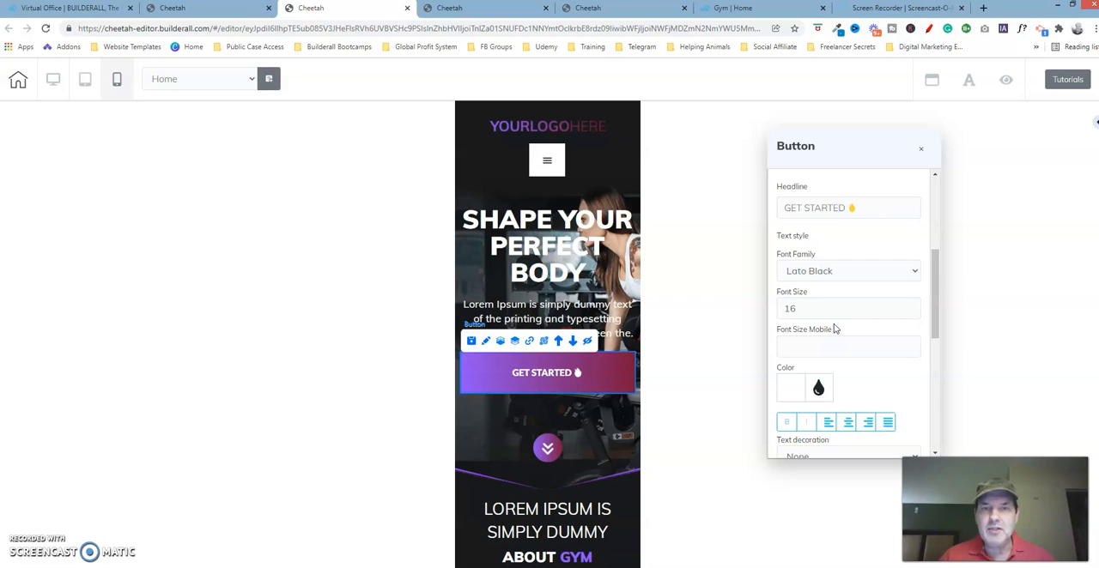
click(518, 375)
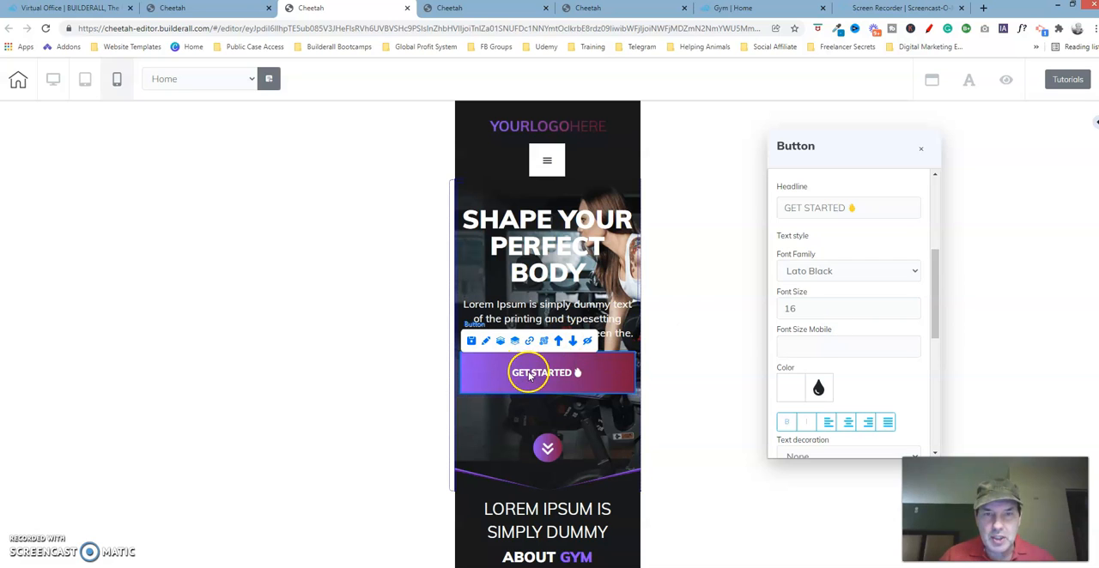
click(578, 381)
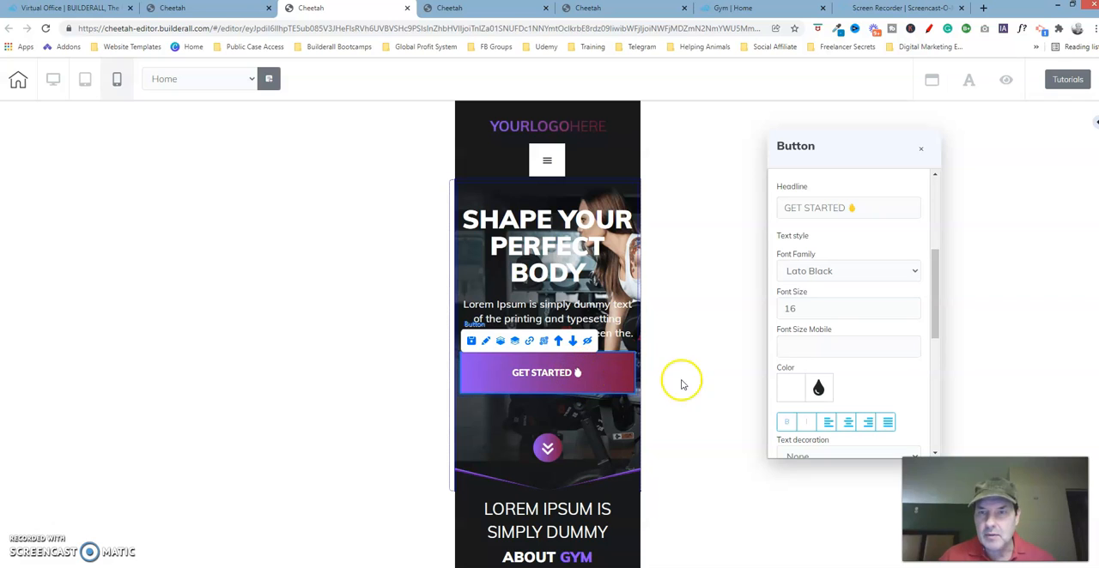
- Show the GET STARTED button's sub-headline settings and advanced lateral spacing on the page being fixed
click(930, 320)
drag(930, 365, 944, 424)
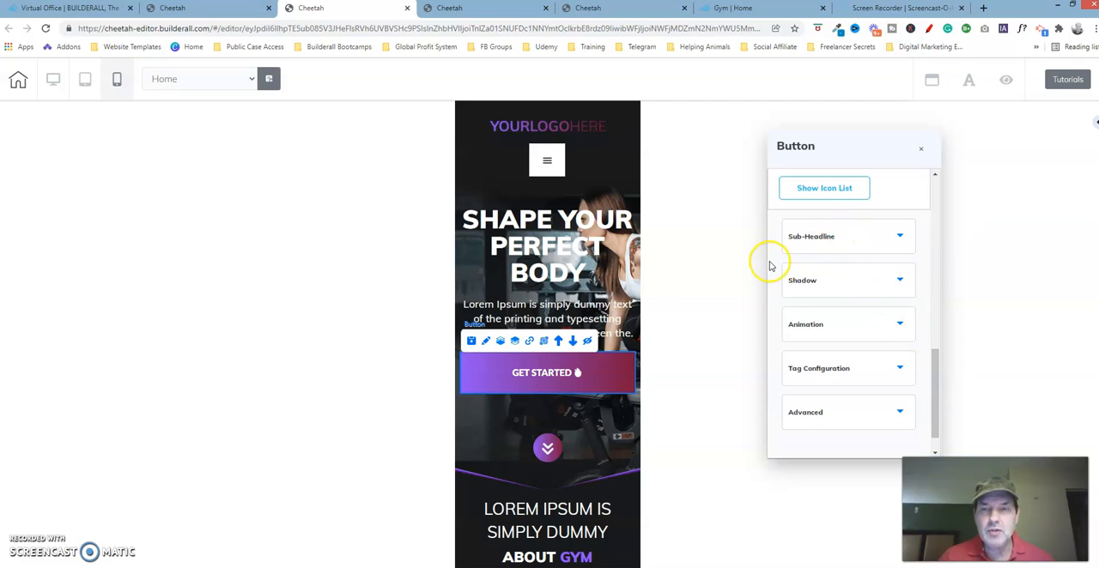
click(846, 246)
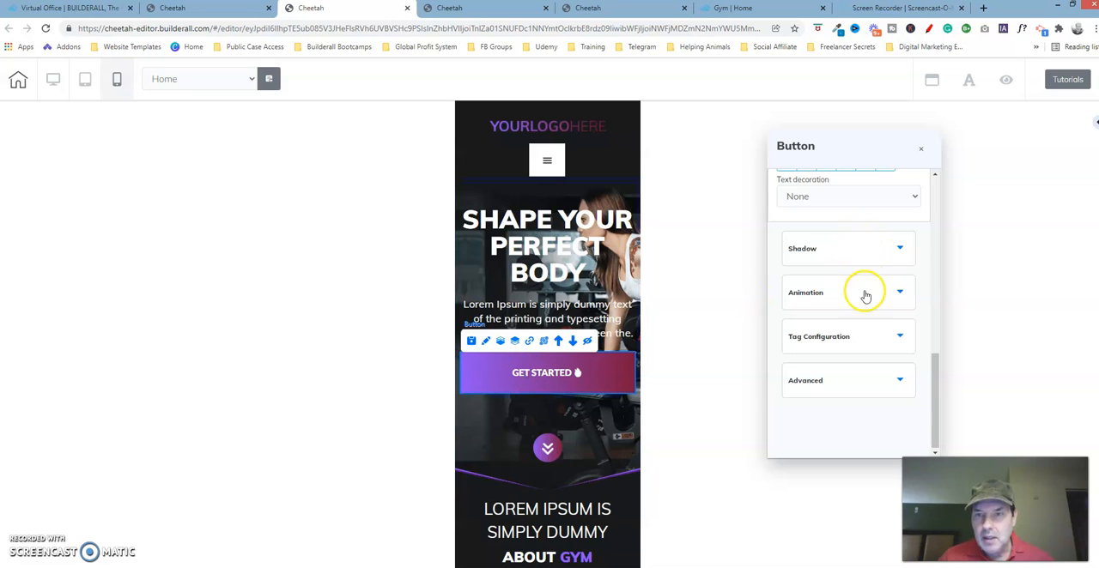
click(891, 372)
drag(934, 362, 934, 341)
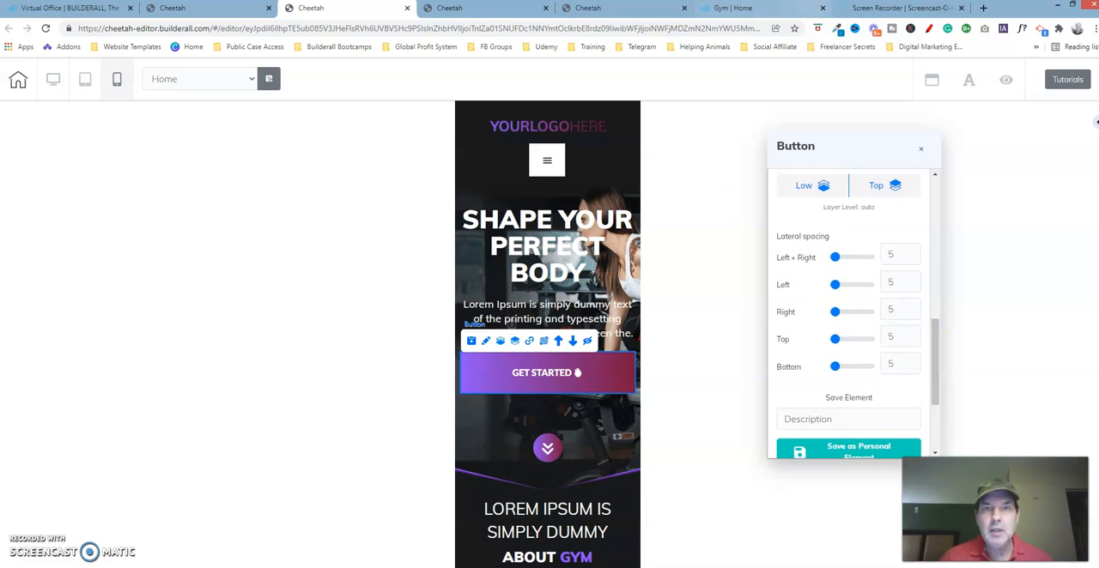
- Show the GET STARTED button's advanced lateral spacing on the corrected page and compare it with the page being fixed
click(592, 7)
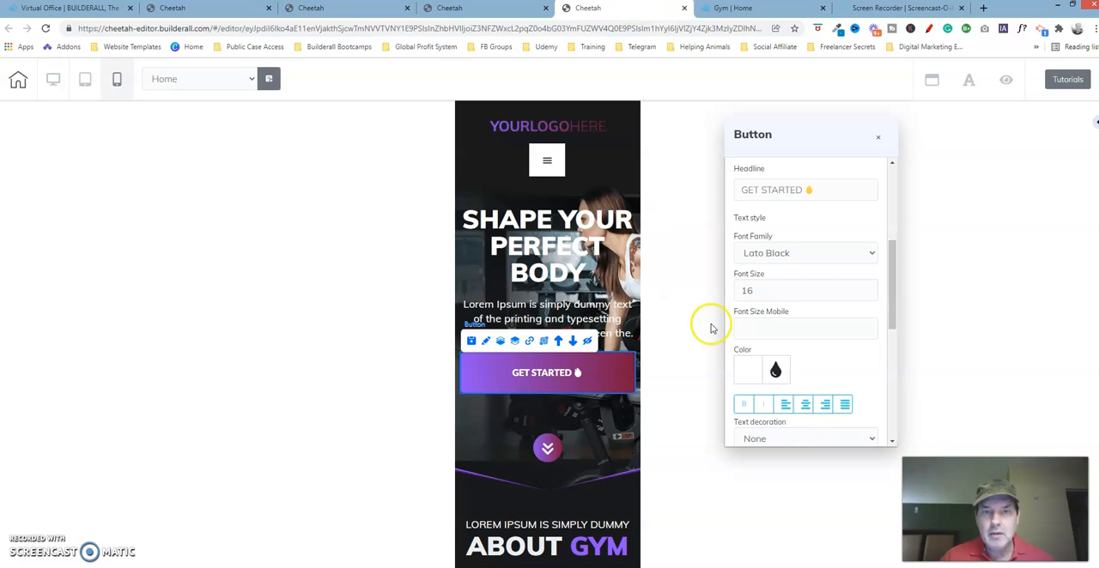
drag(893, 251, 893, 393)
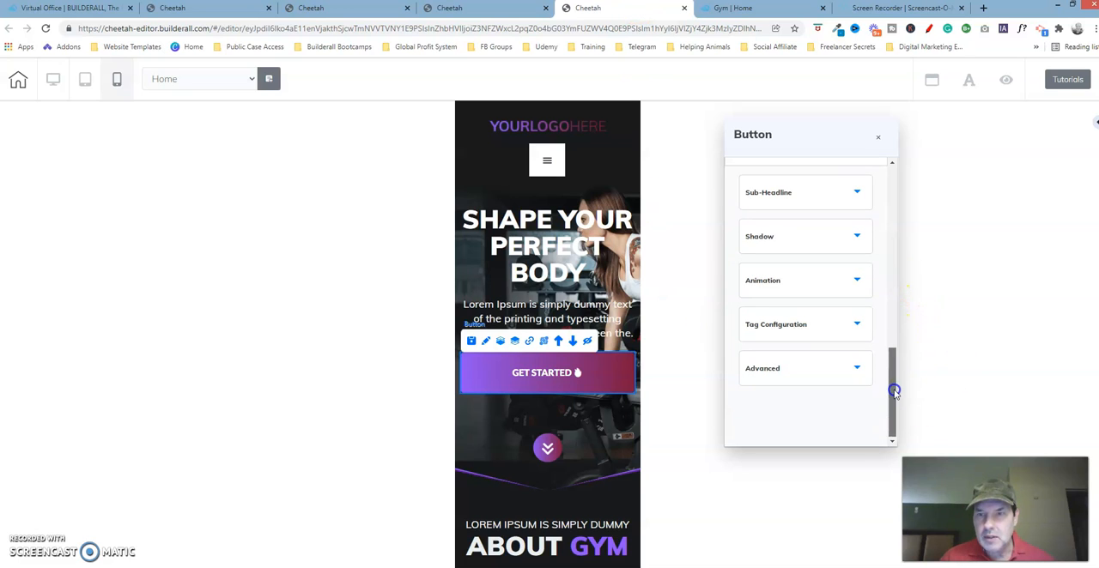
click(839, 367)
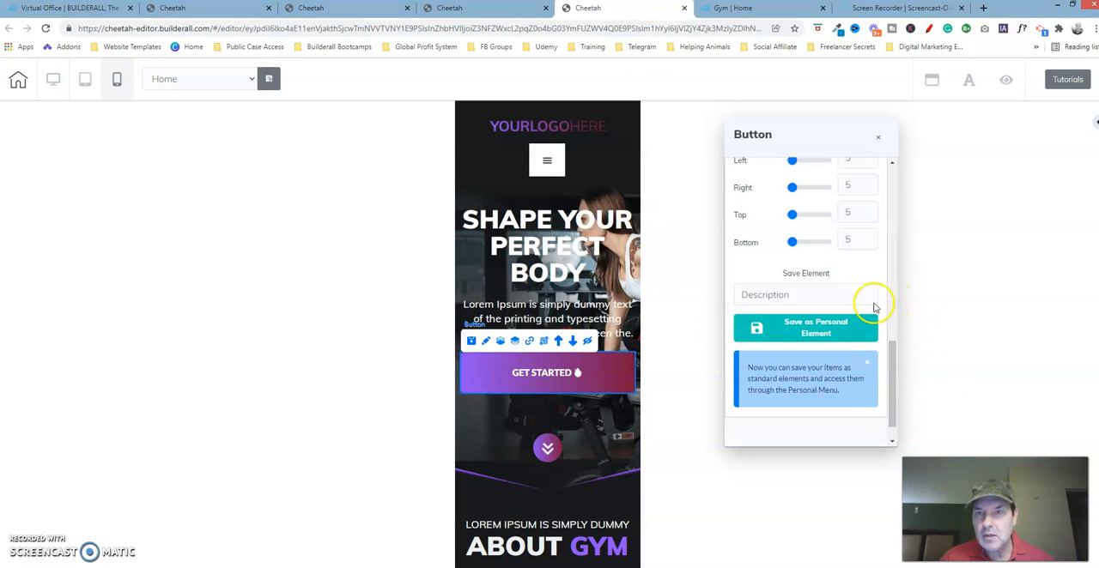
drag(892, 365, 893, 327)
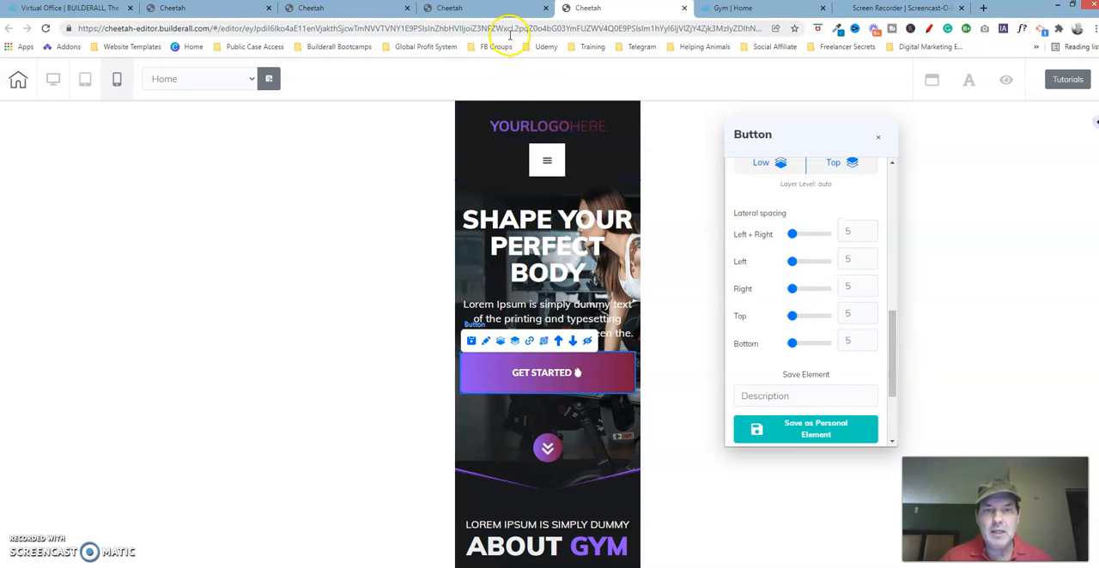
- Close the GET STARTED button's settings on both the page being fixed and the corrected page, and return to the page being fixed
click(450, 8)
click(347, 7)
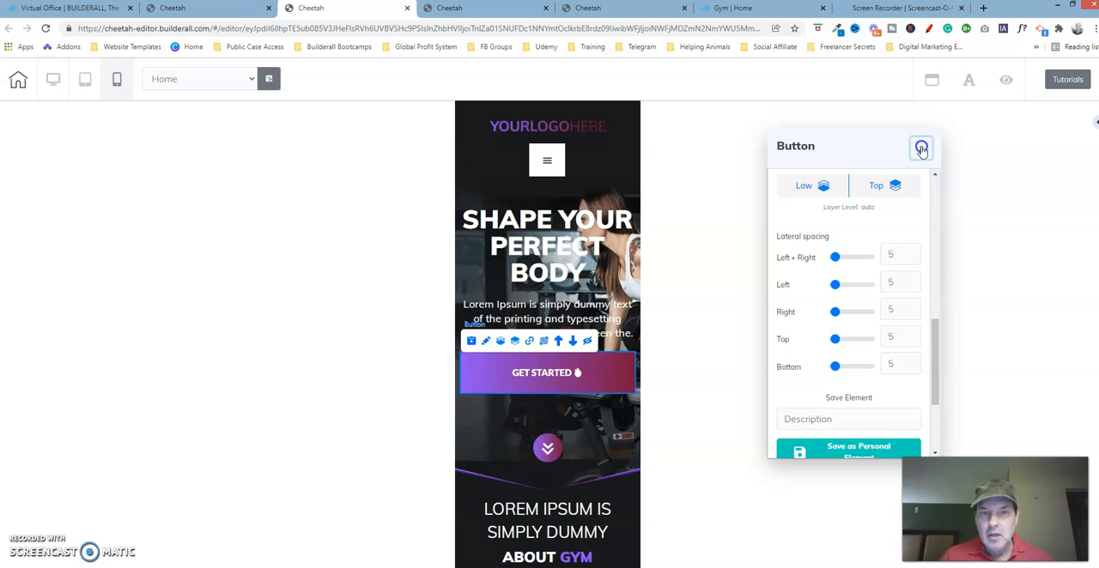
click(921, 150)
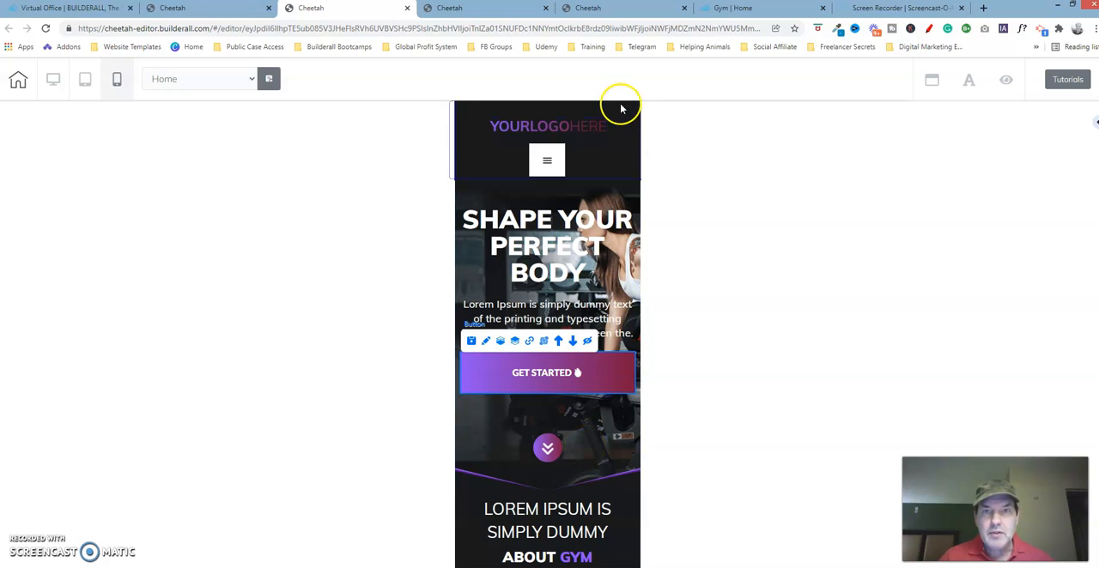
click(620, 12)
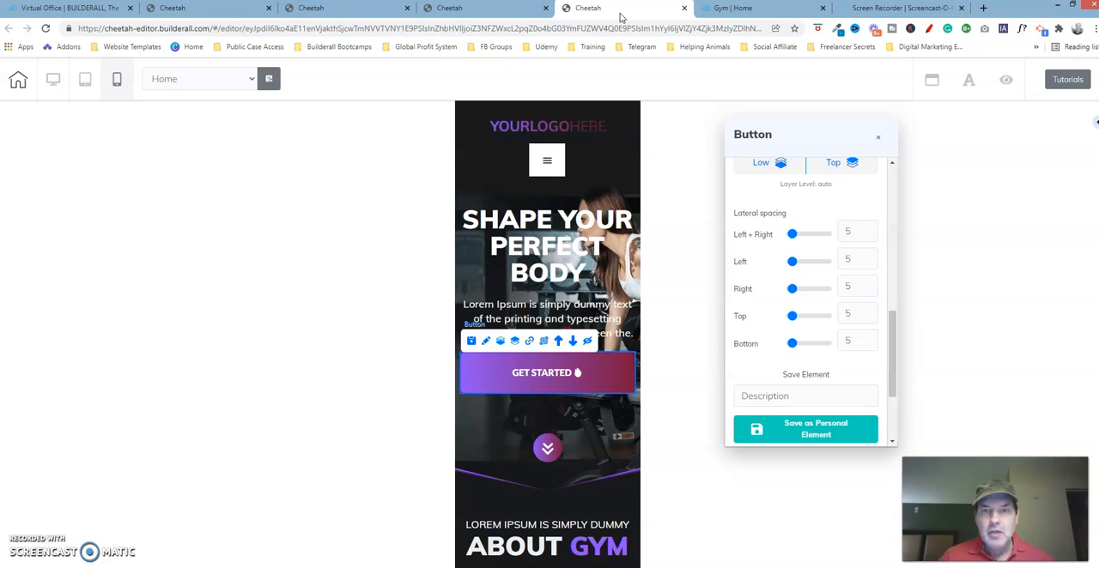
click(877, 140)
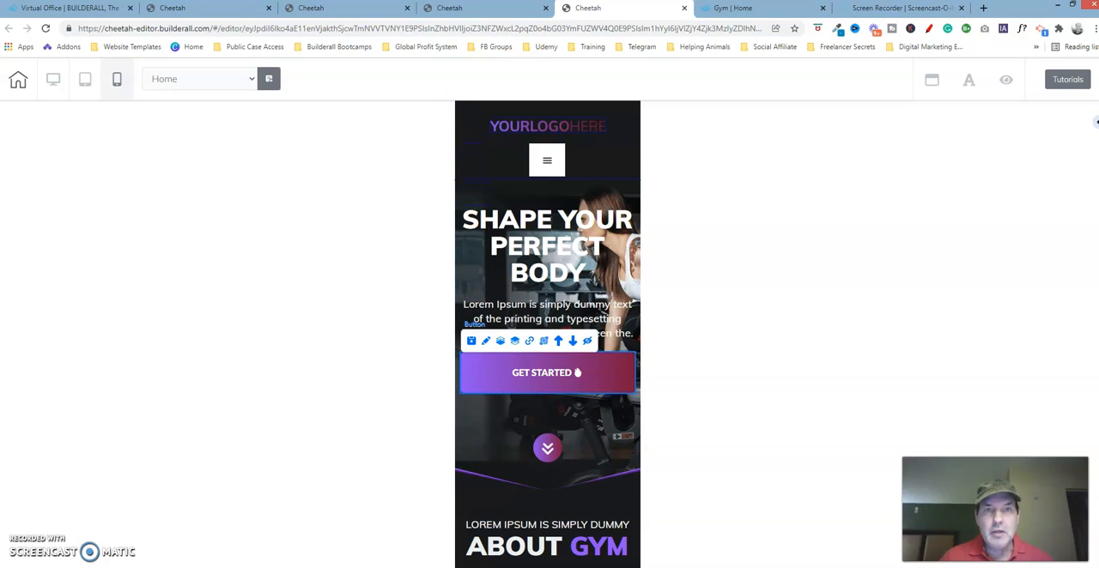
click(351, 10)
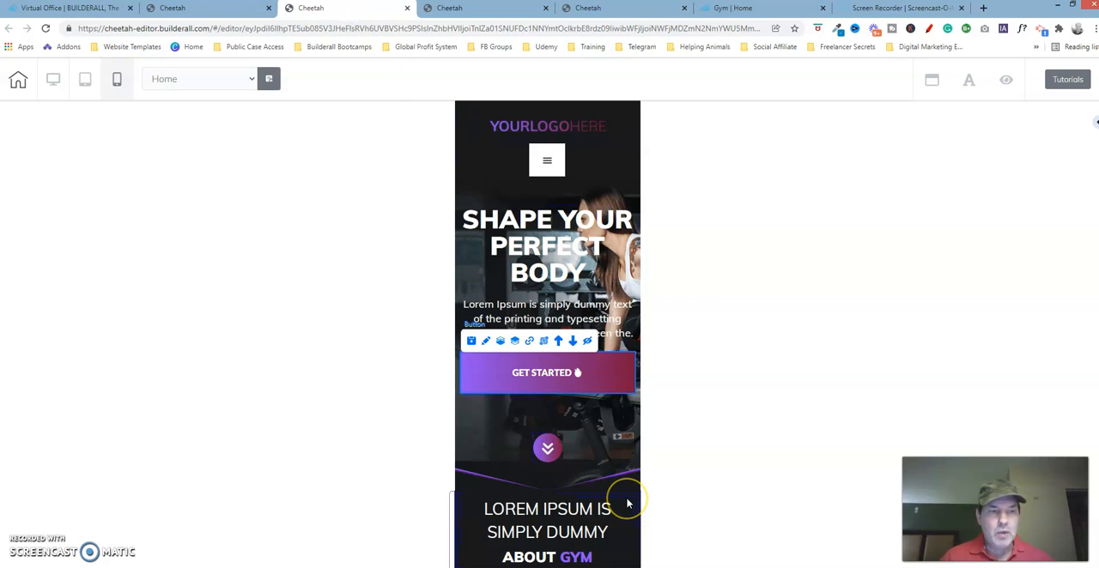
click(605, 558)
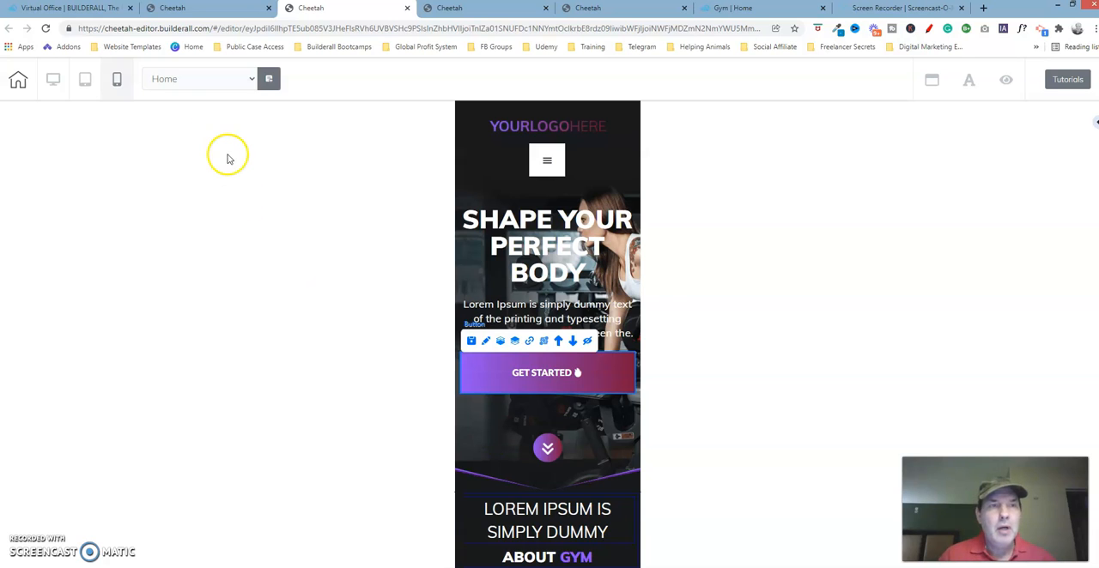
- Switch the page being fixed to desktop view, save it and publish the site, dismissing the publishing dialog
click(54, 77)
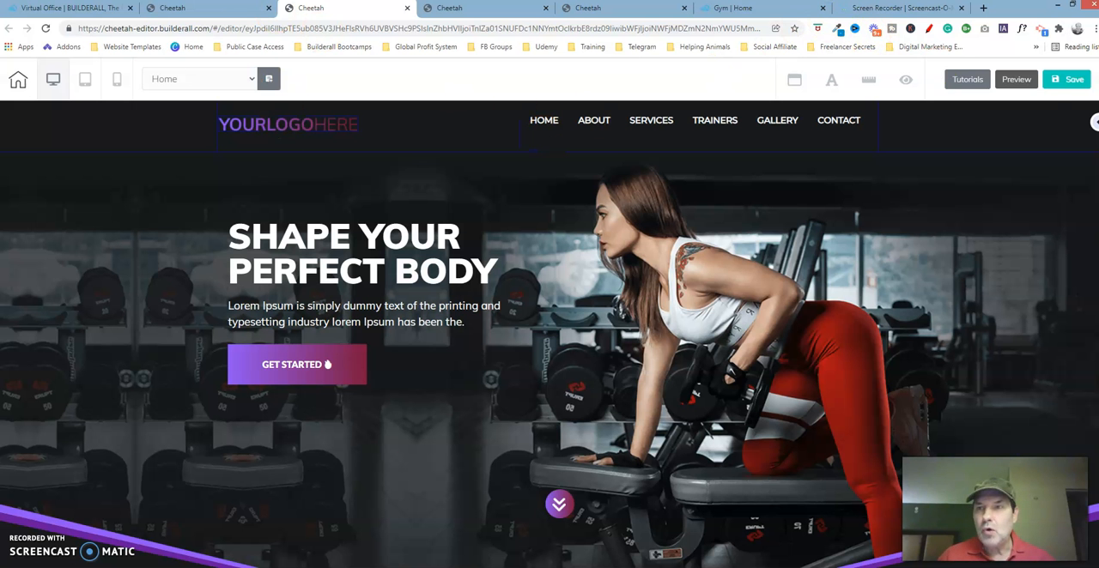
click(1072, 79)
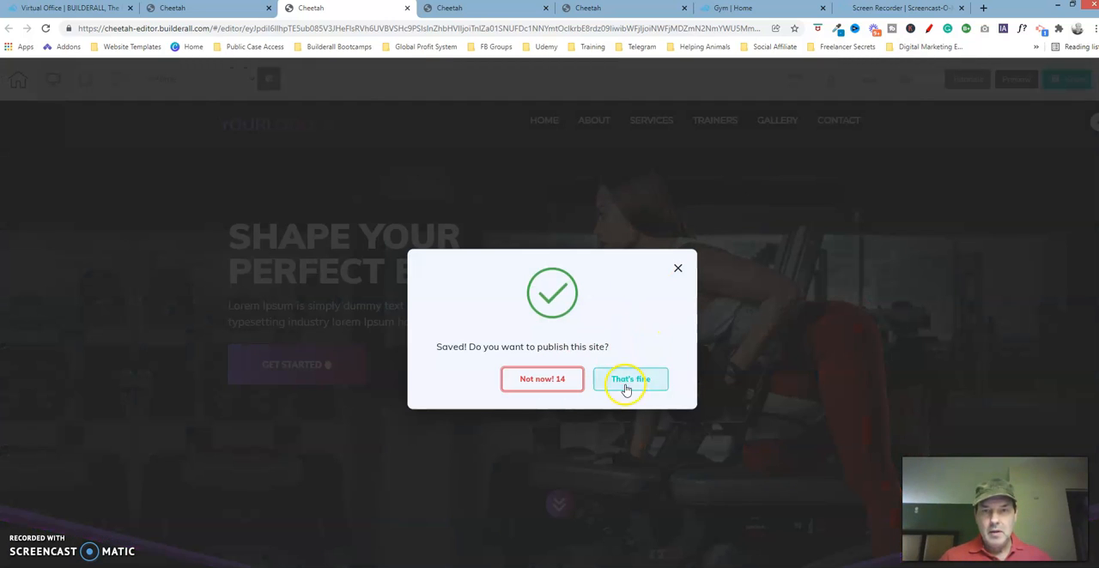
click(636, 383)
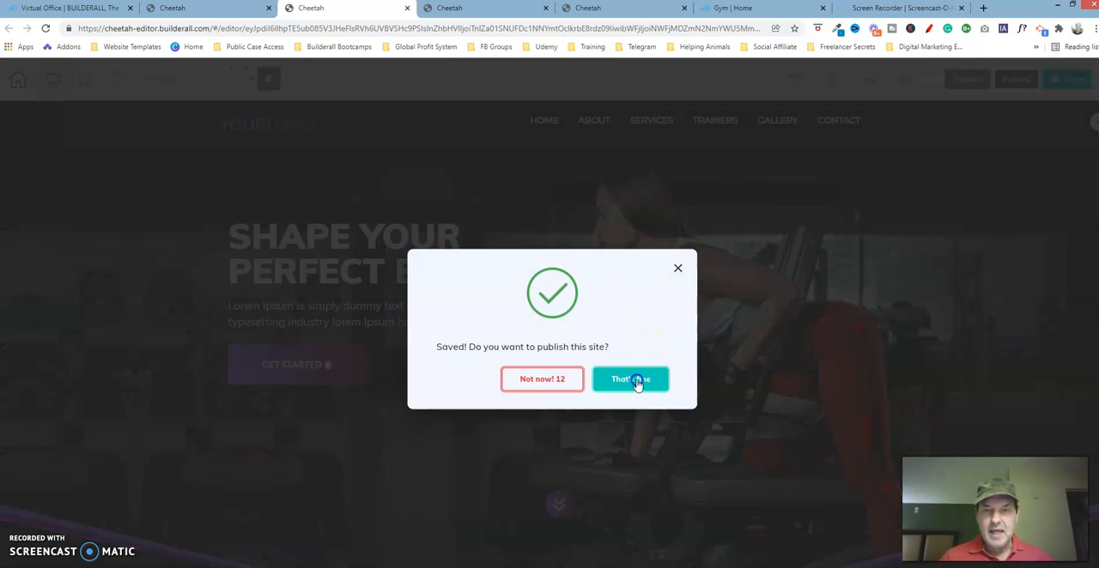
click(637, 380)
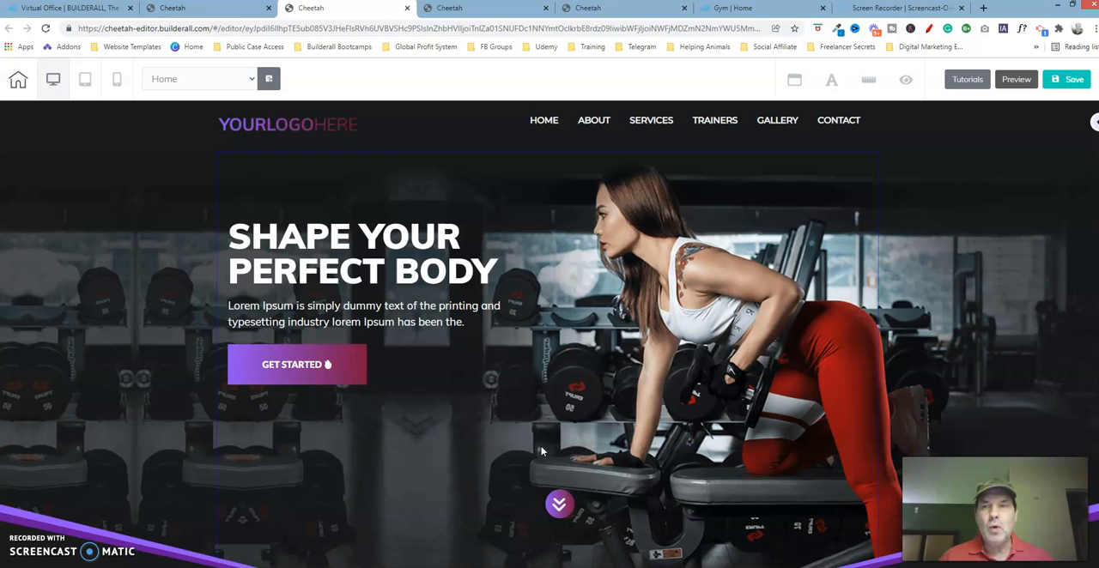
click(996, 412)
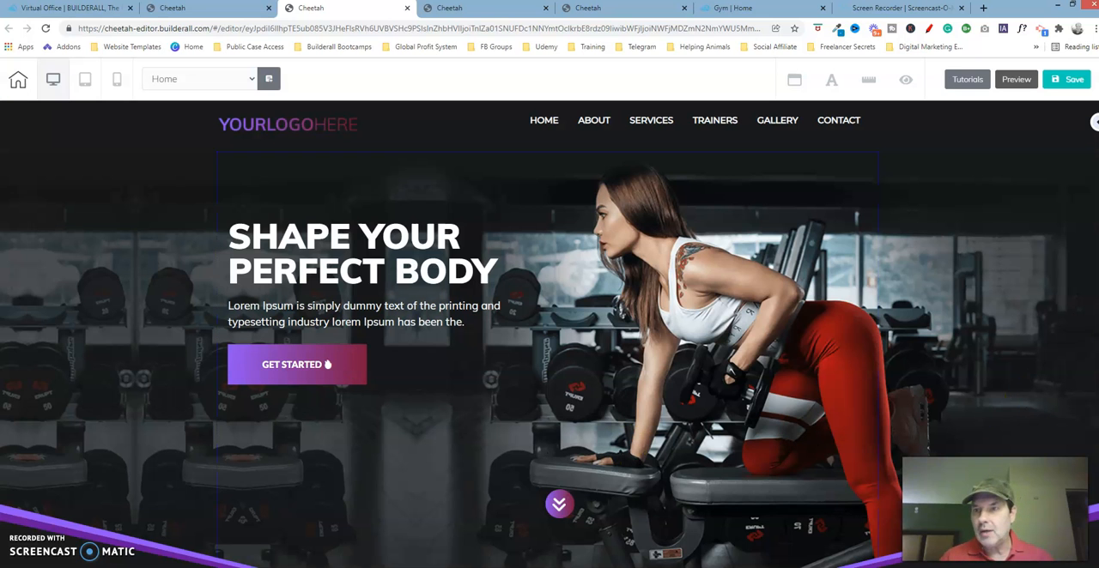
- Show the ABOUT GYM section below the hero in the desktop view
scroll(549, 335, down, 1)
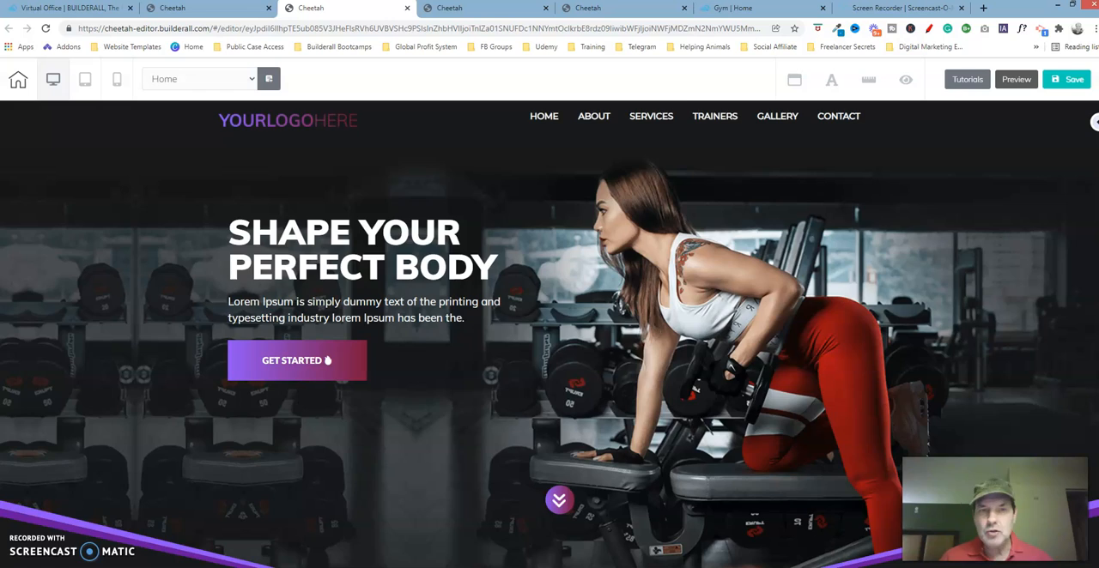
scroll(327, 361, down, 4)
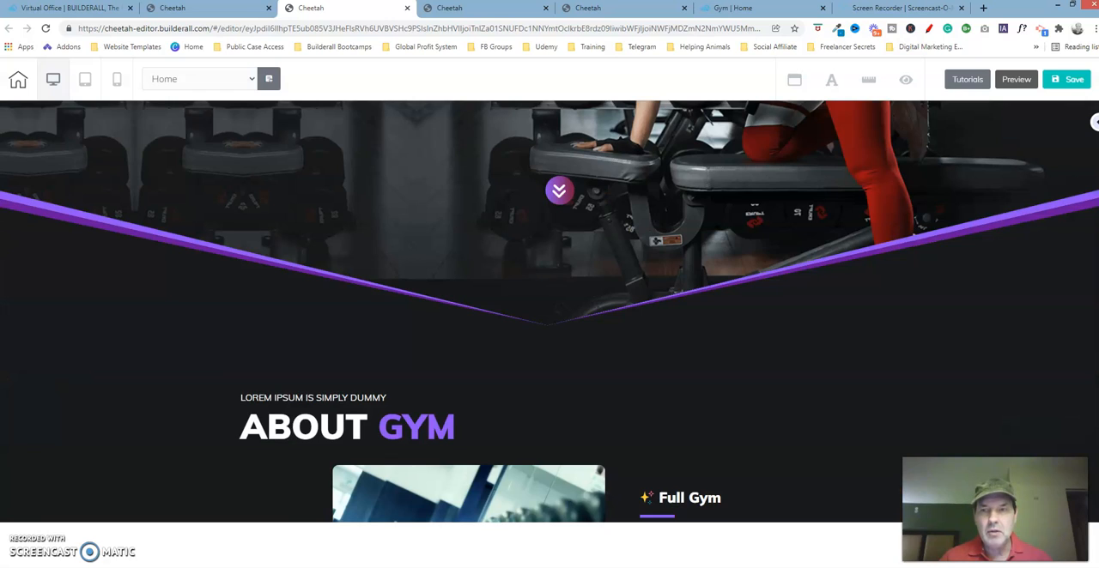
scroll(770, 272, down, 1)
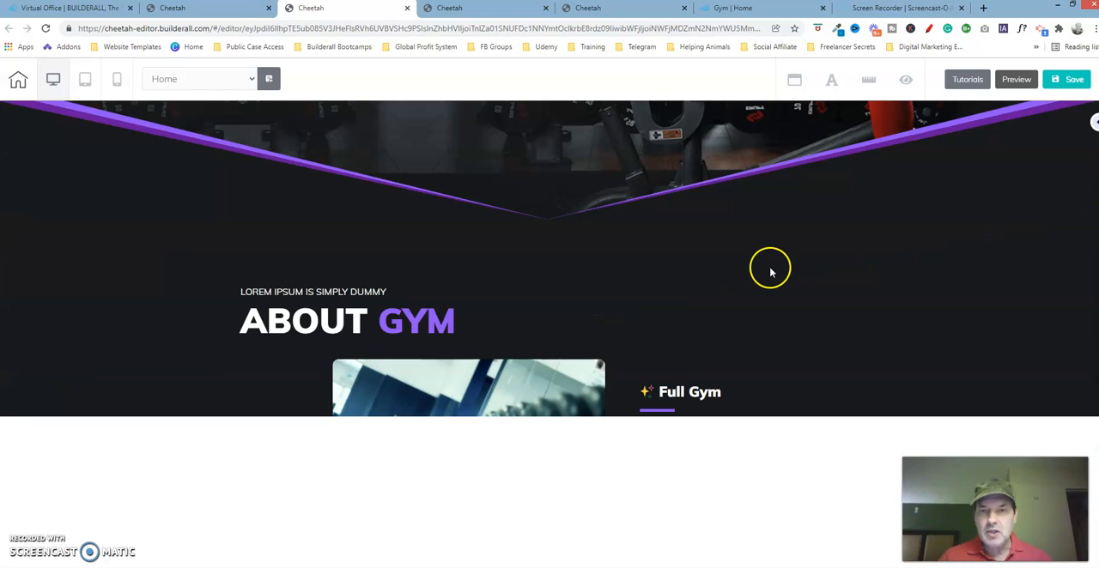